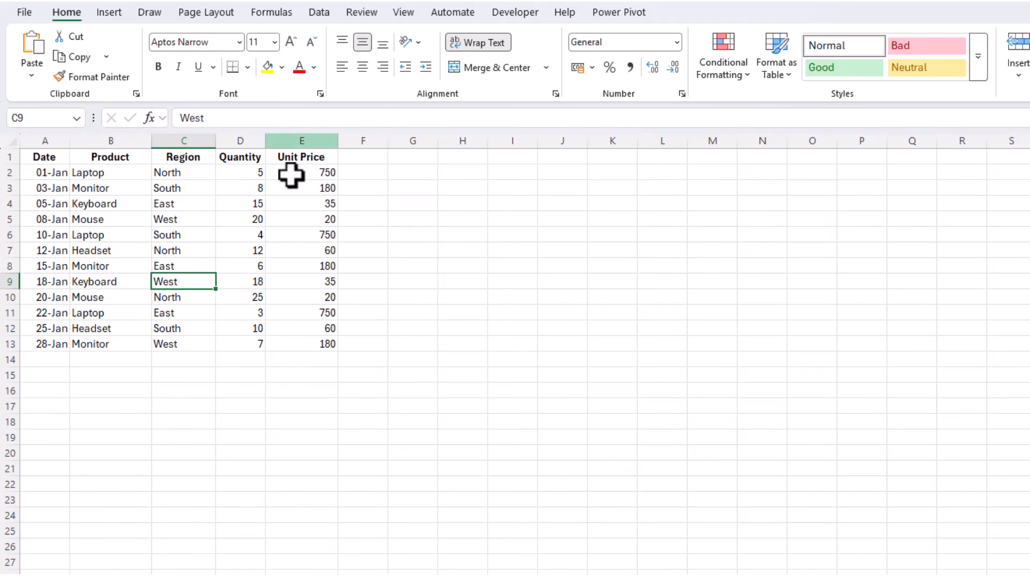
Add a Sales header in F1 and calculate the first row's sales in F2 with =D2*E2
click(362, 159)
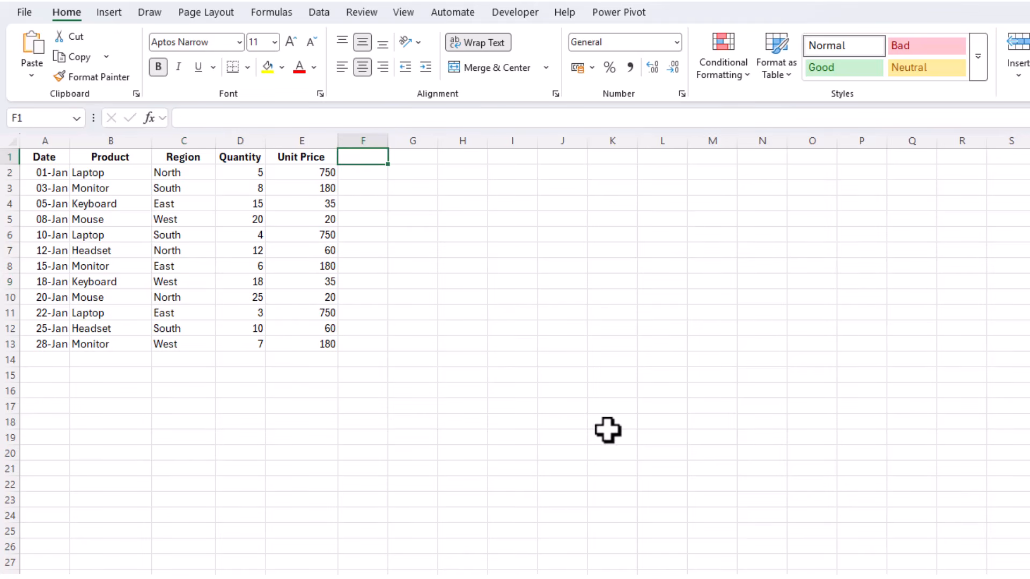
text(Sales)
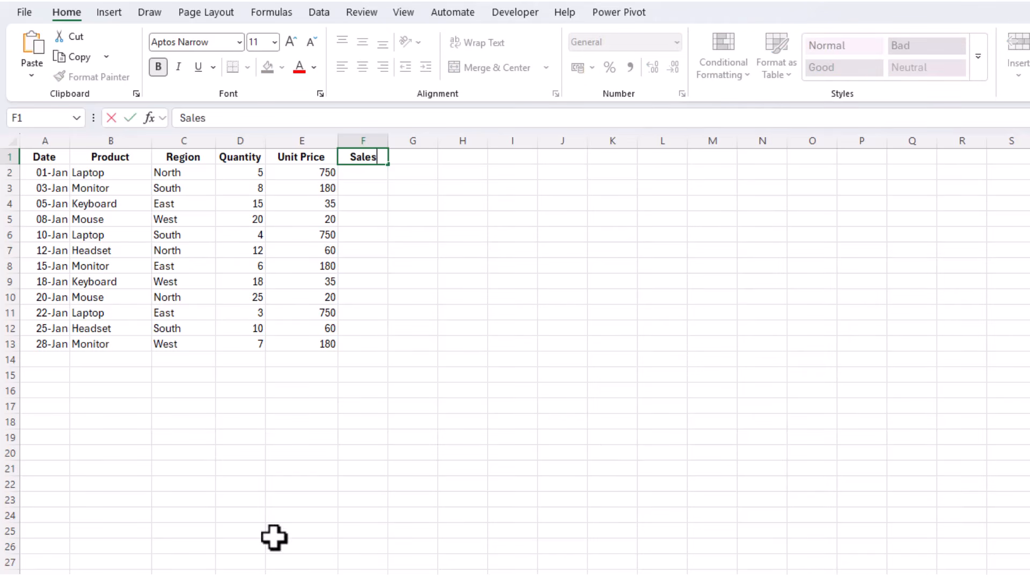
click(351, 178)
click(184, 116)
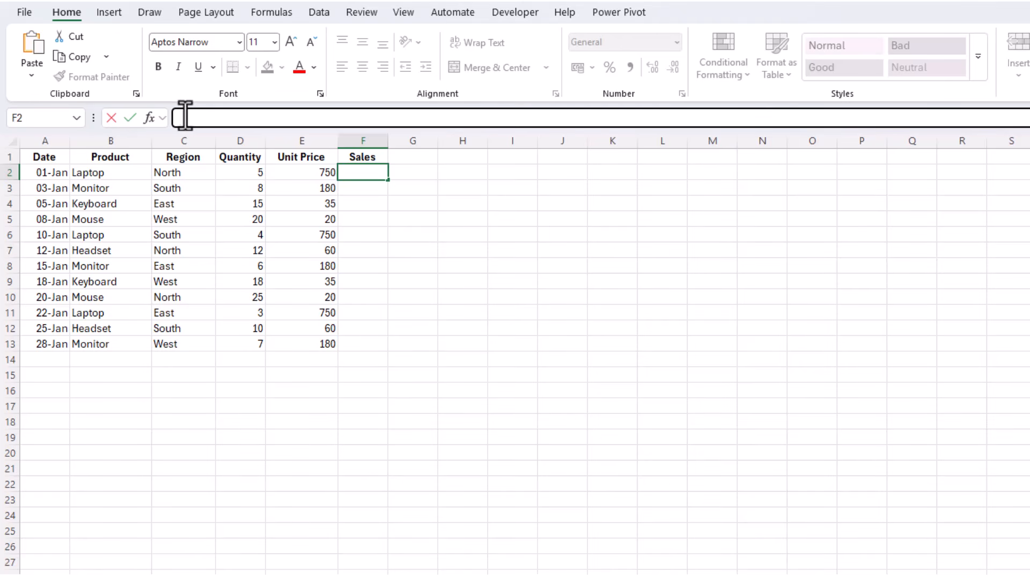
text(=)
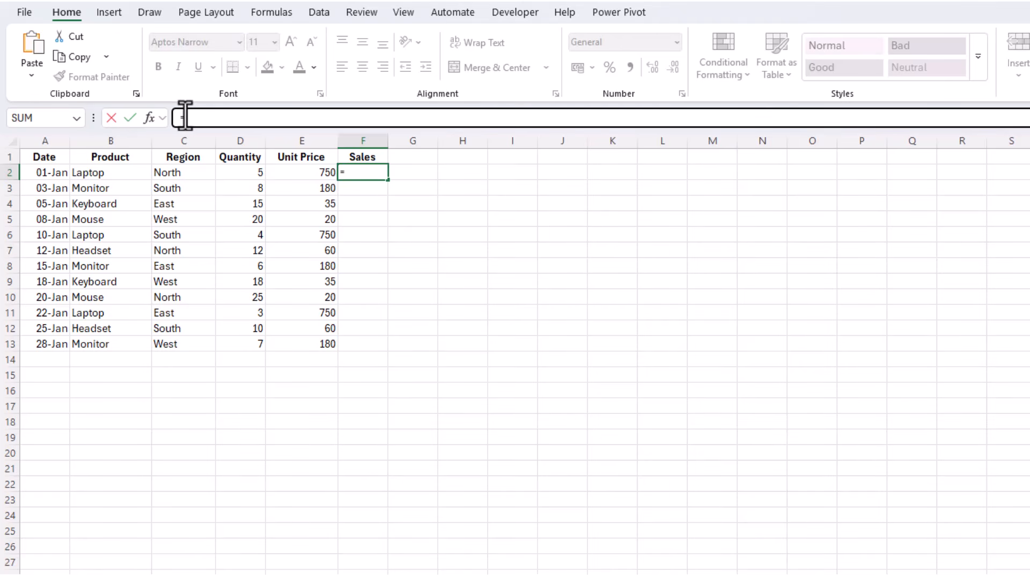
click(251, 170)
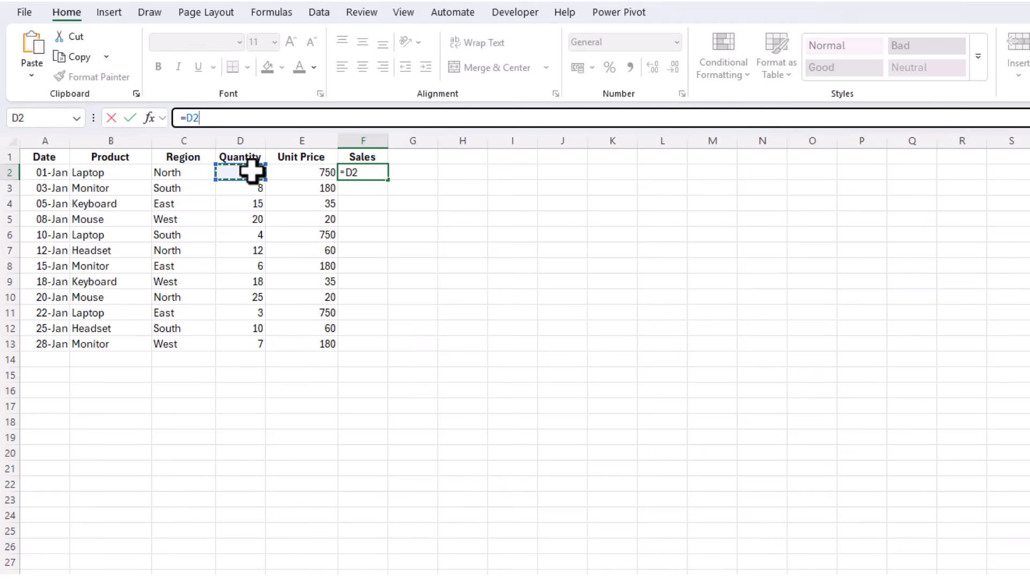
text(*)
click(310, 172)
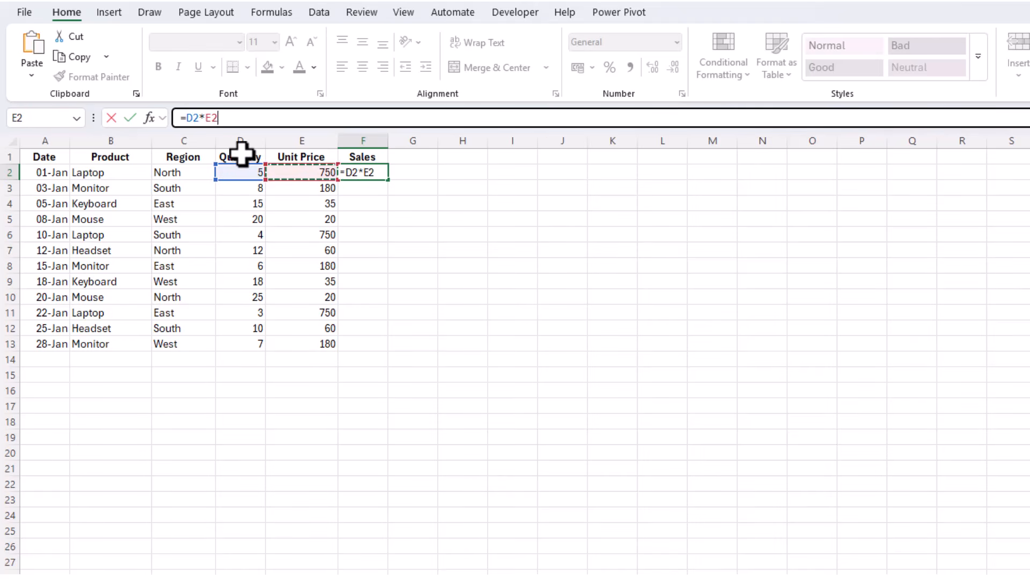
key(Return)
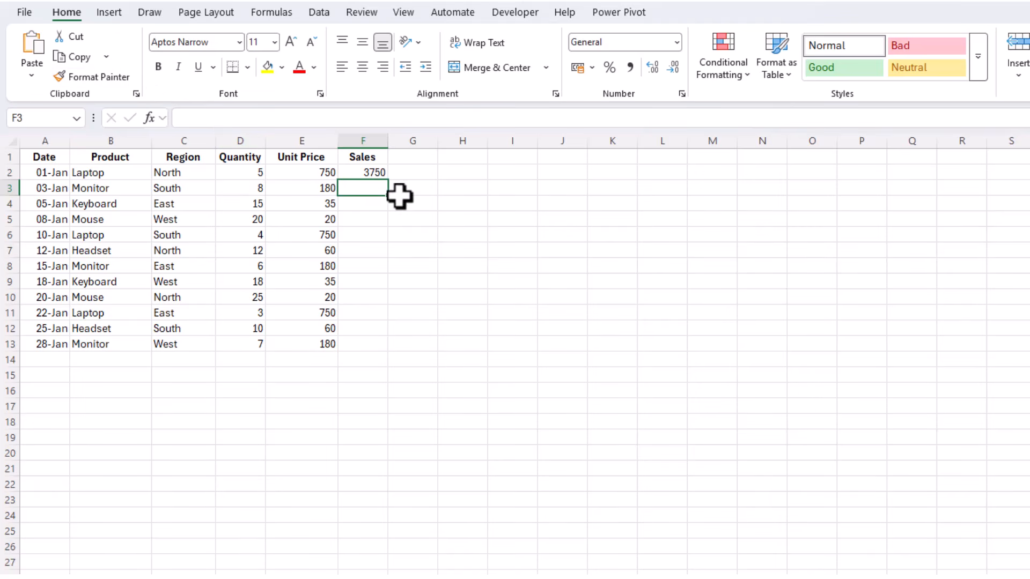
Fill the sales formula from F2 down through F13
click(367, 174)
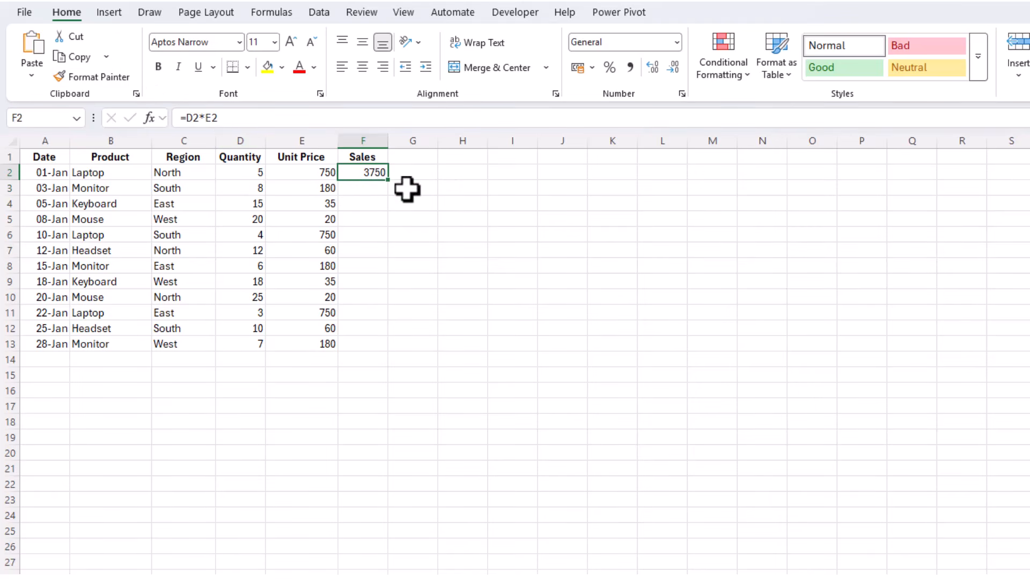
double_click(387, 179)
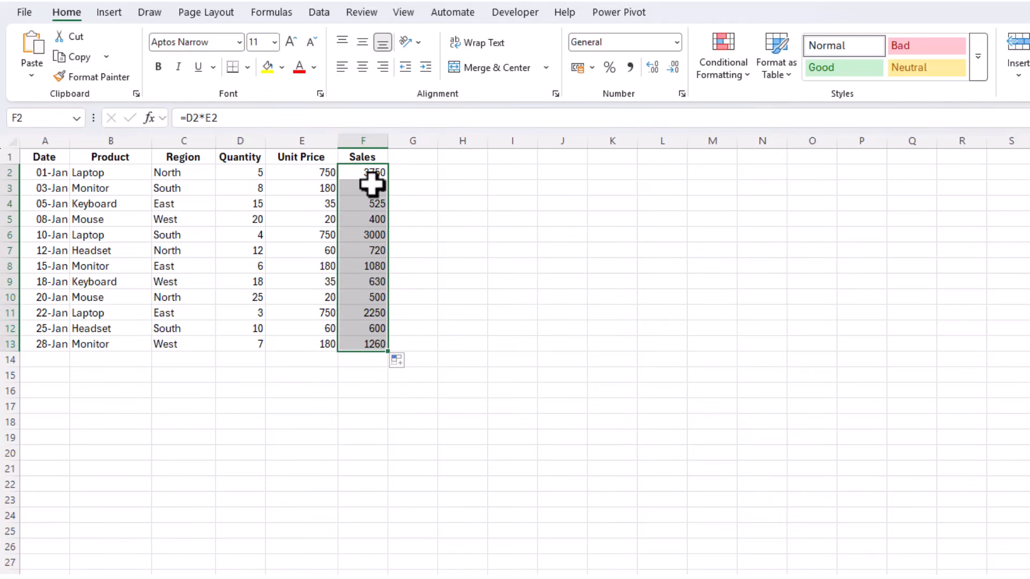
click(412, 346)
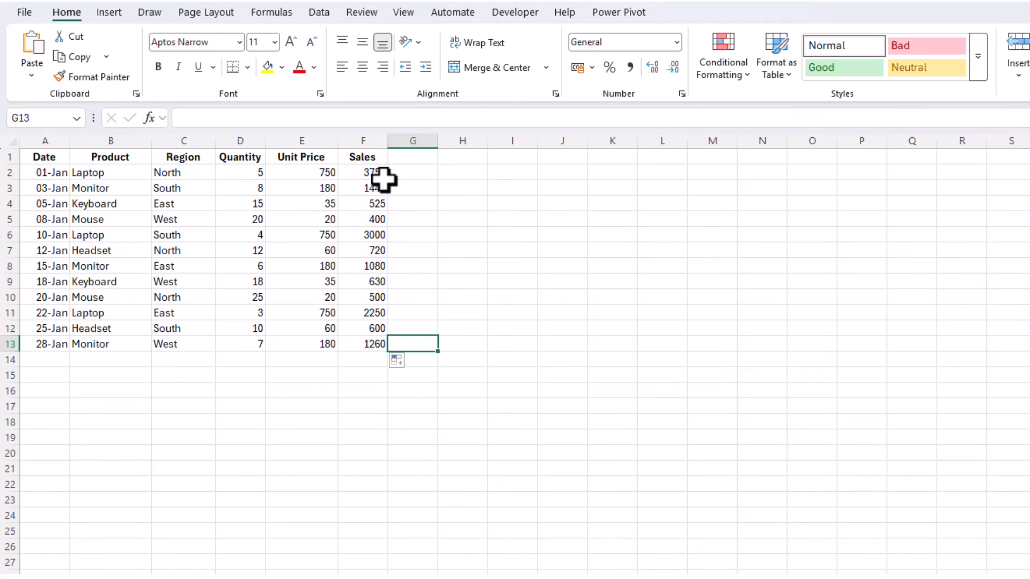
click(368, 172)
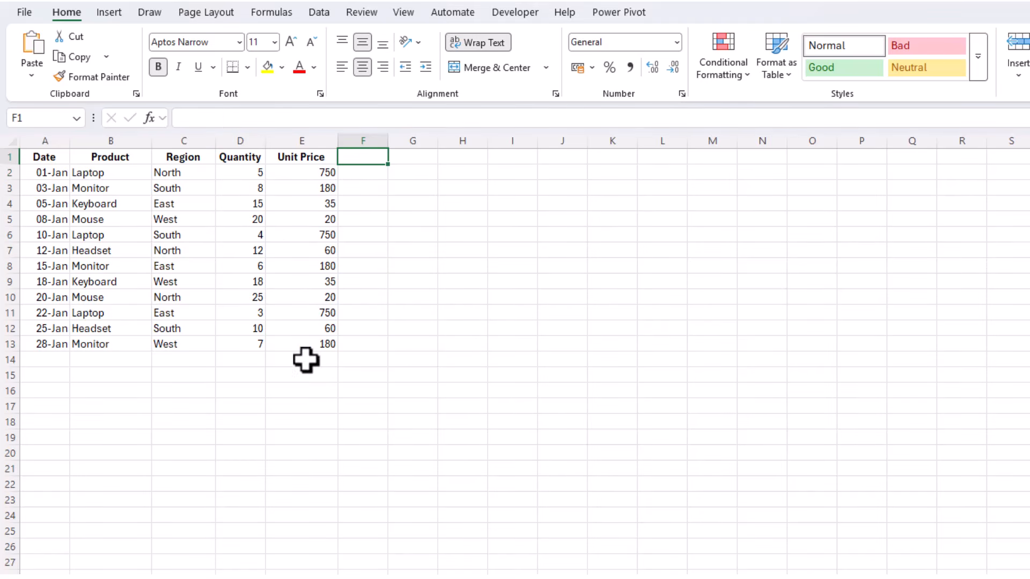
Convert the data range A1:E13 into a table with headers and name it tSales
click(167, 236)
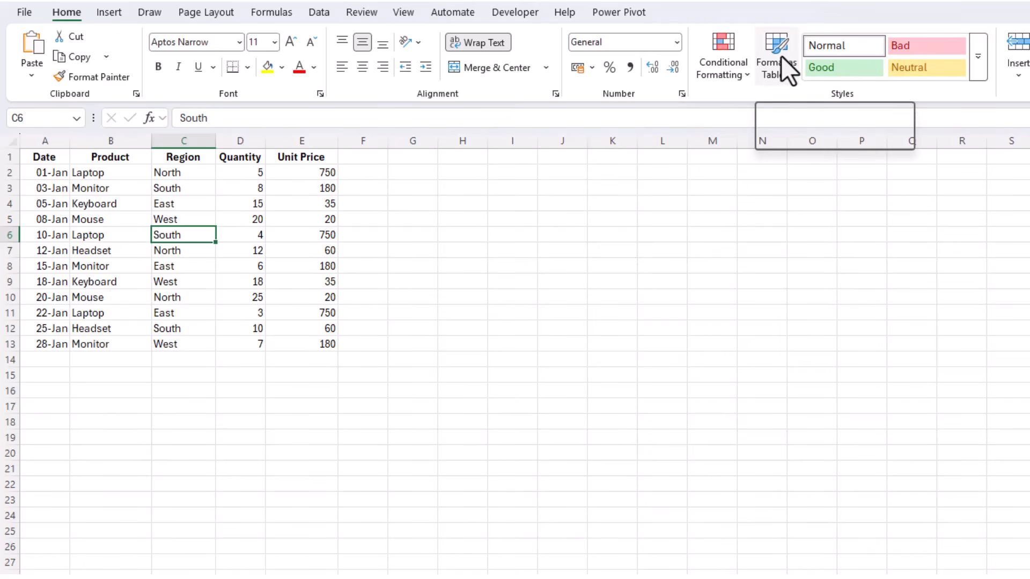
click(109, 12)
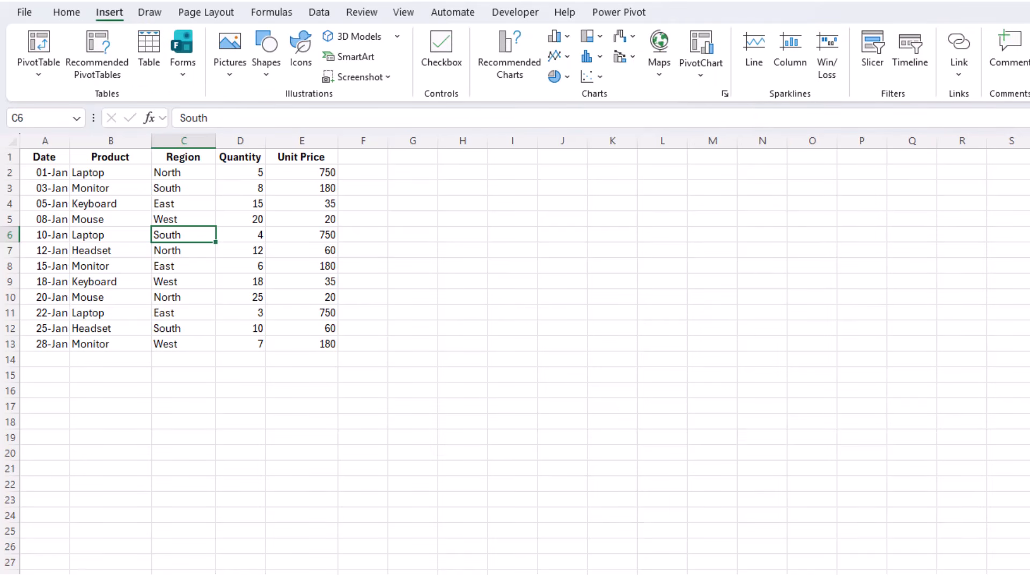
key(ctrl+t)
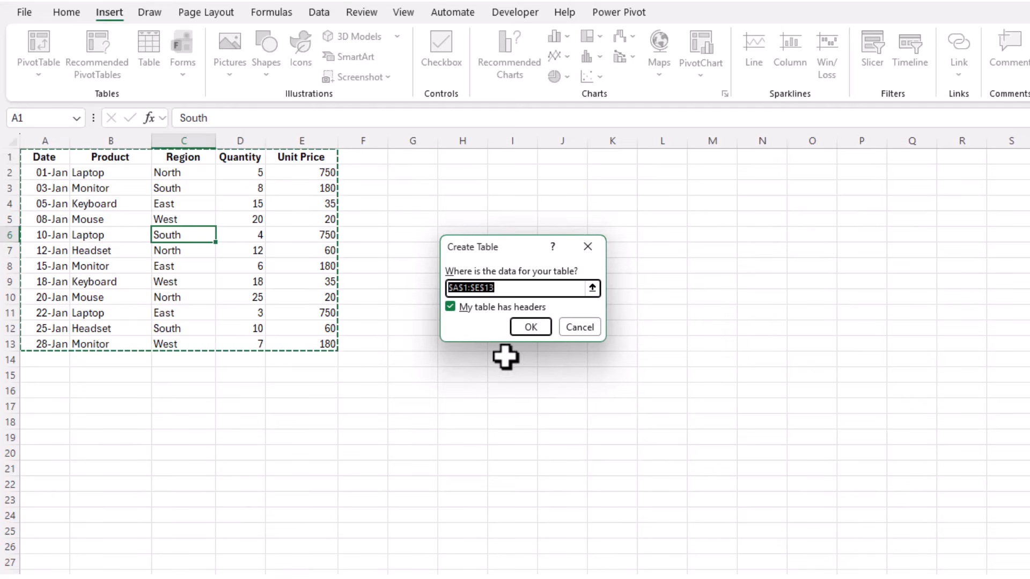
click(530, 327)
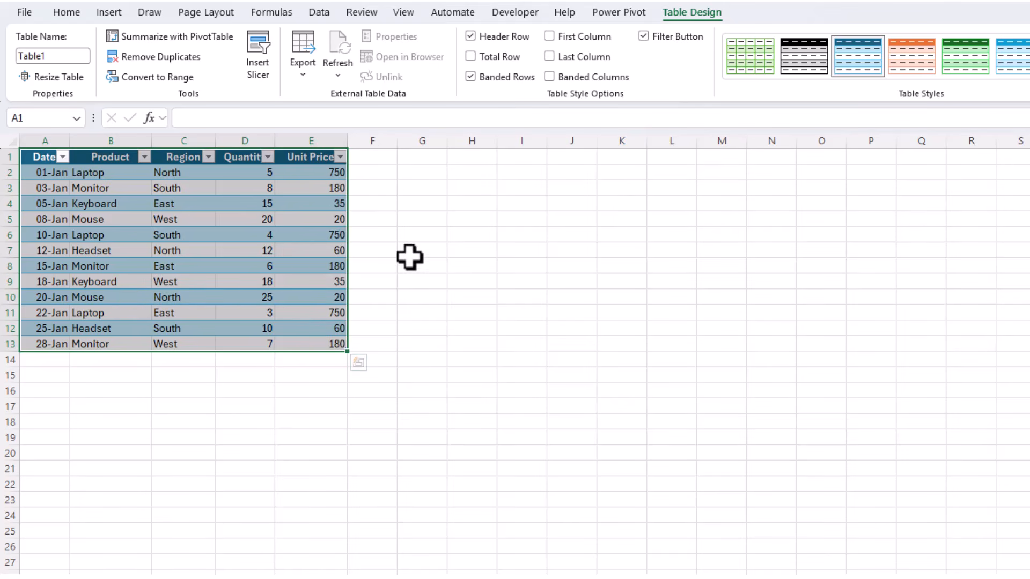
click(50, 56)
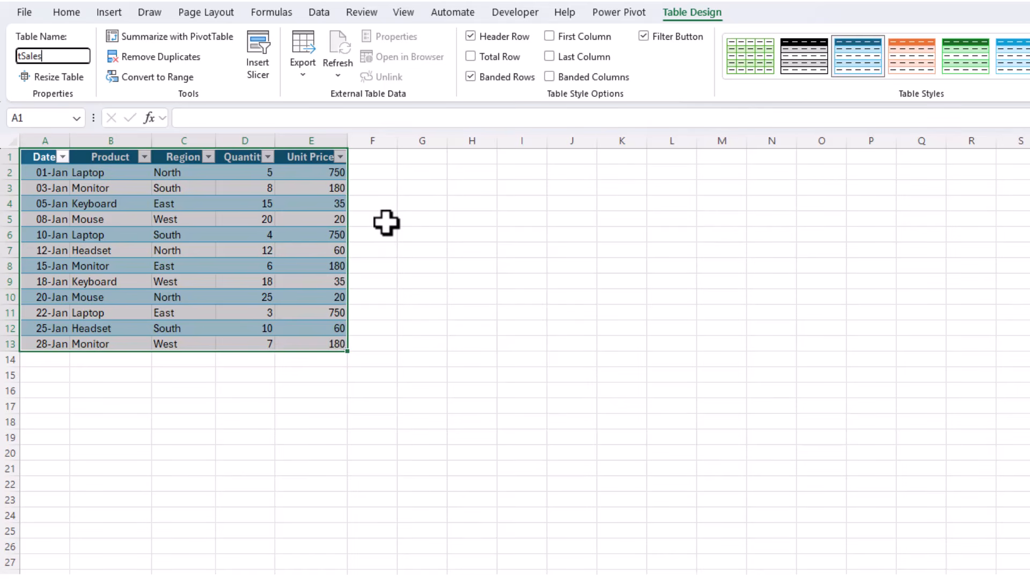
Extend the table with a new column headed Sales in F1
click(379, 159)
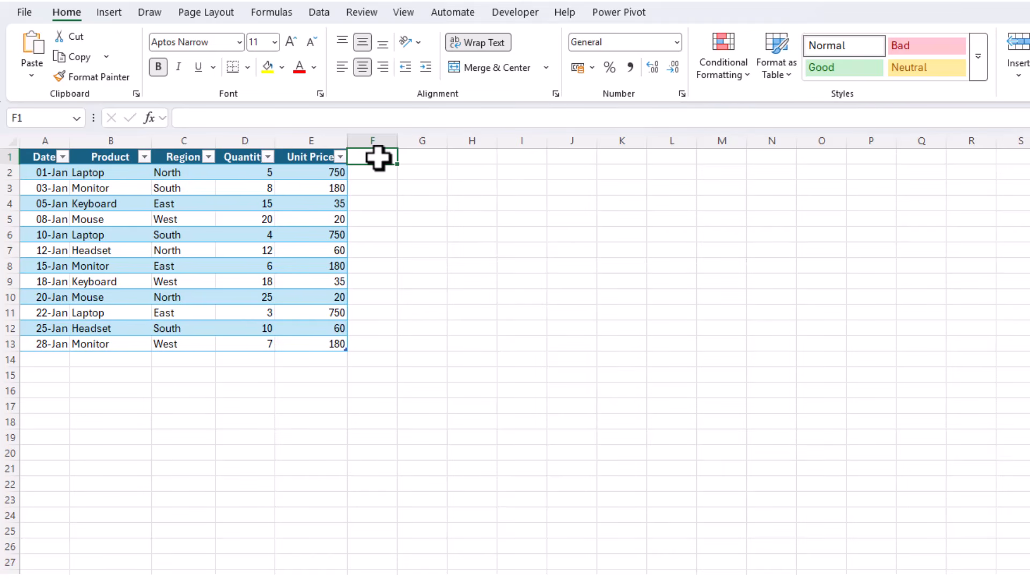
text(S)
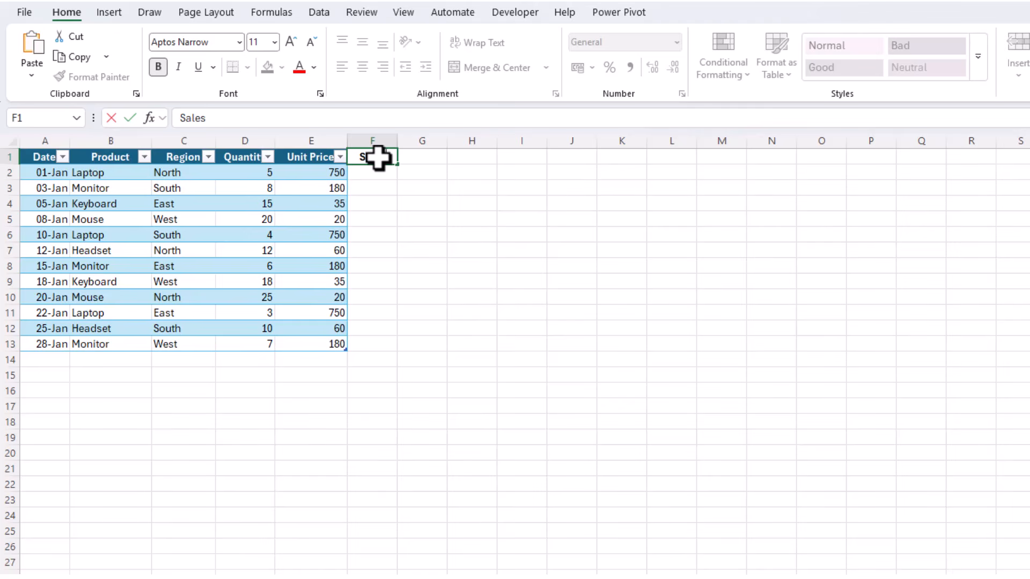
text(ales)
key(Return)
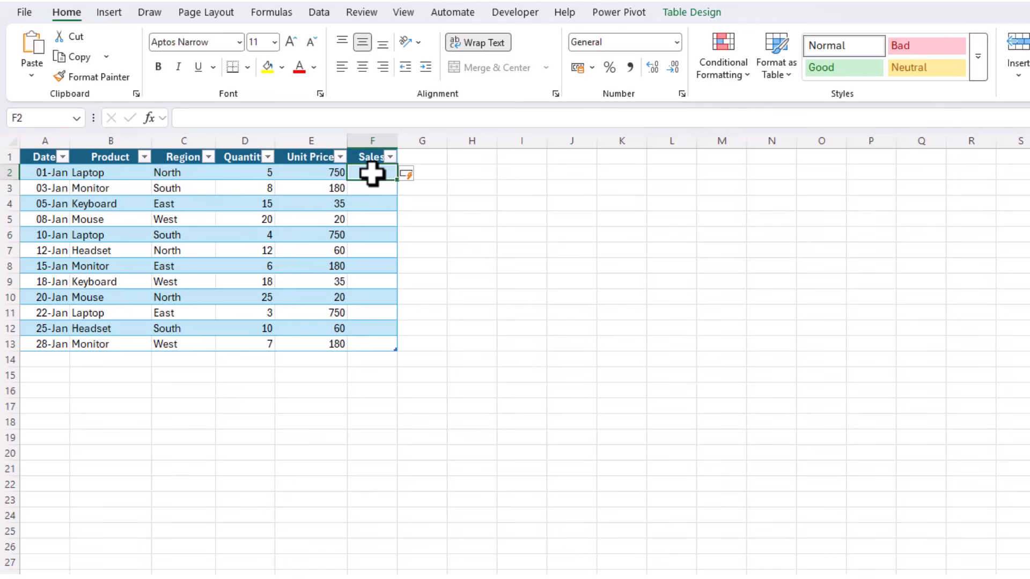
click(192, 118)
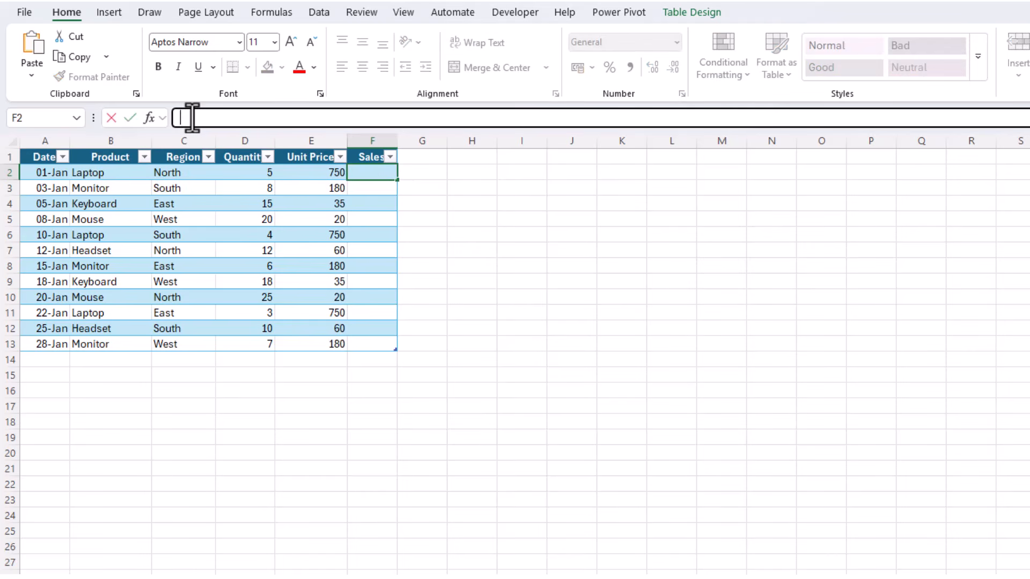
text(=)
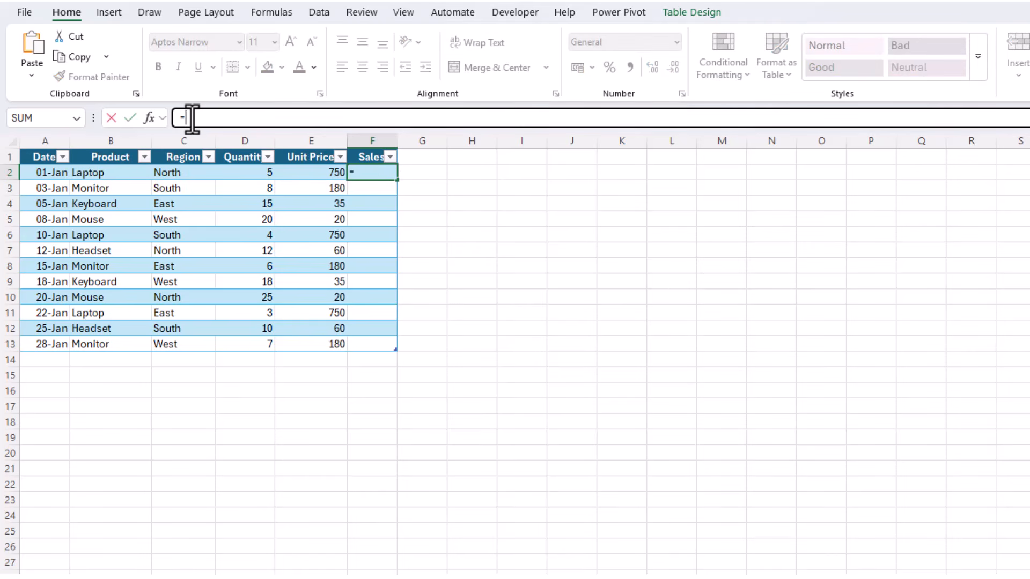
click(249, 172)
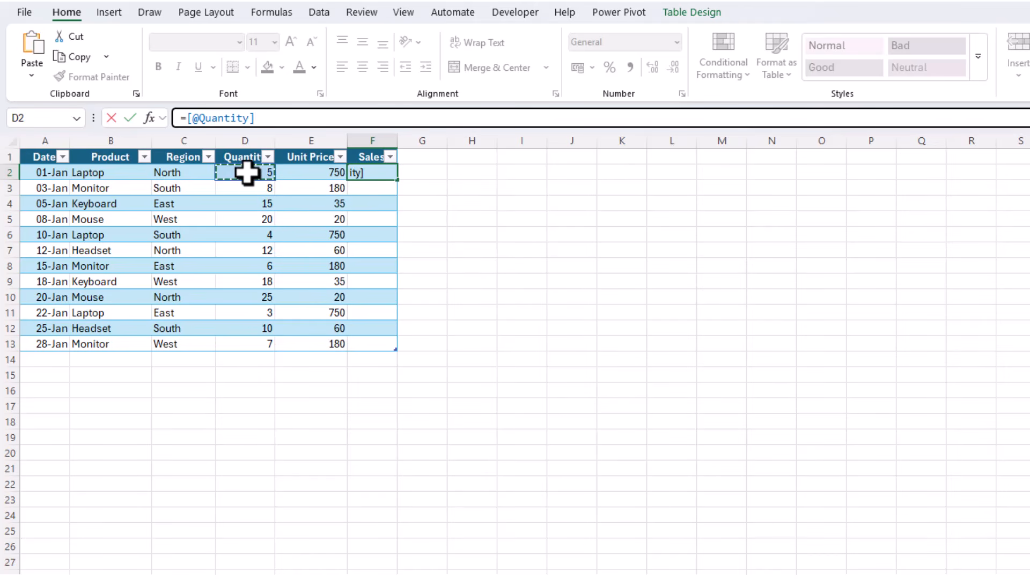
text(*)
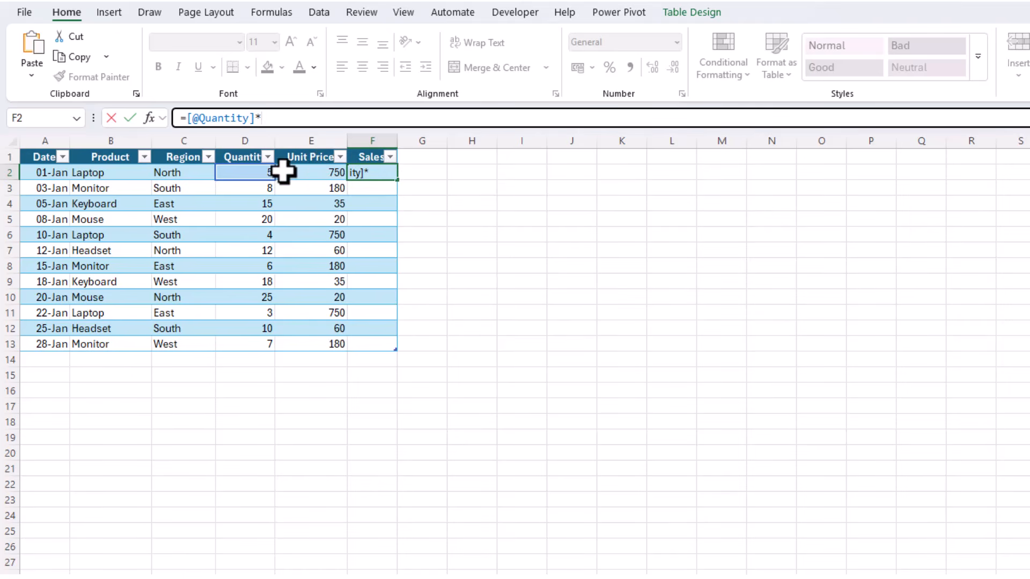
click(302, 172)
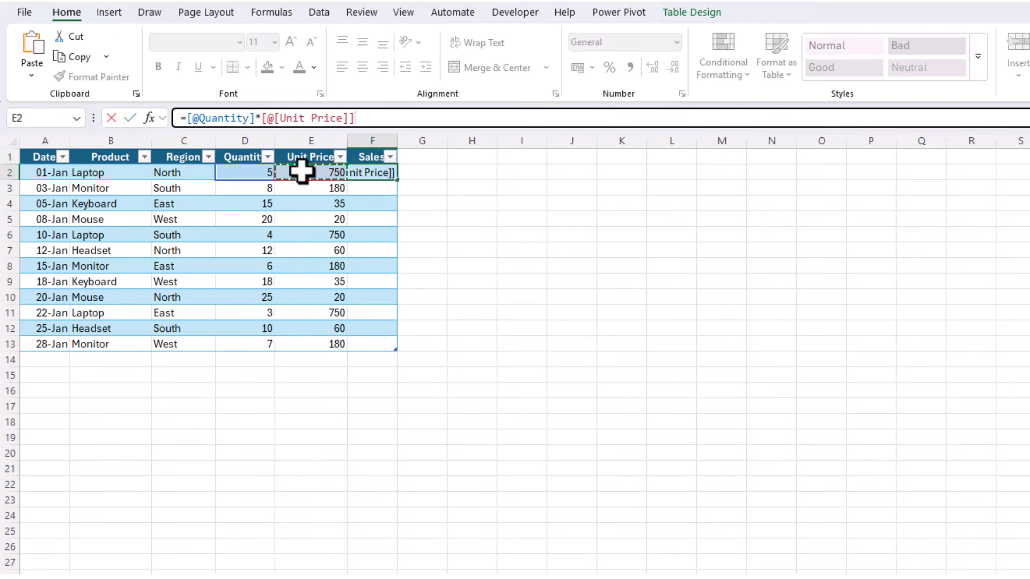
key(Return)
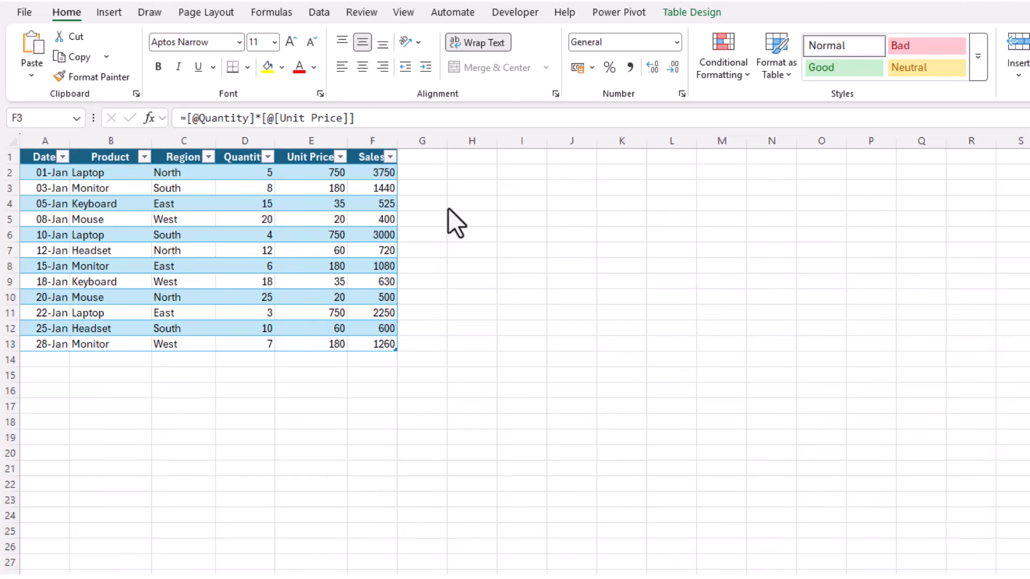
Add list data validation to K1 with the product cells =$B$2:$B$13 as source, and open its drop-down list
click(621, 158)
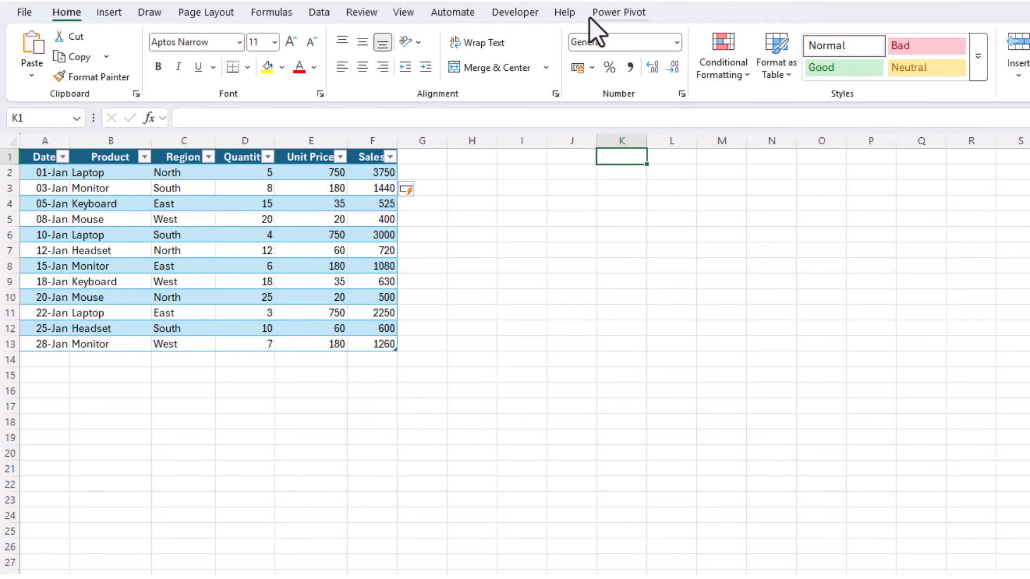
click(319, 13)
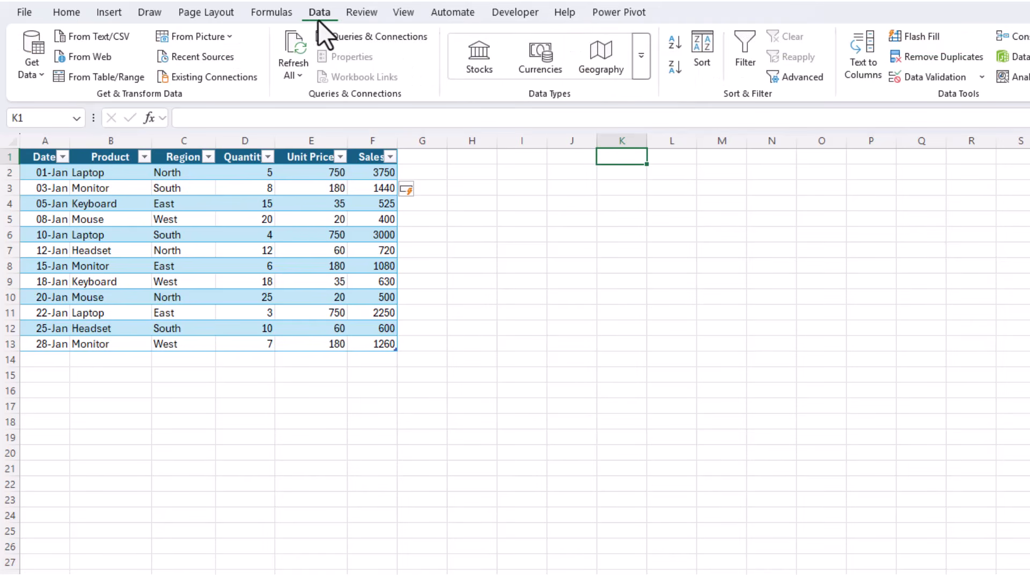
click(910, 75)
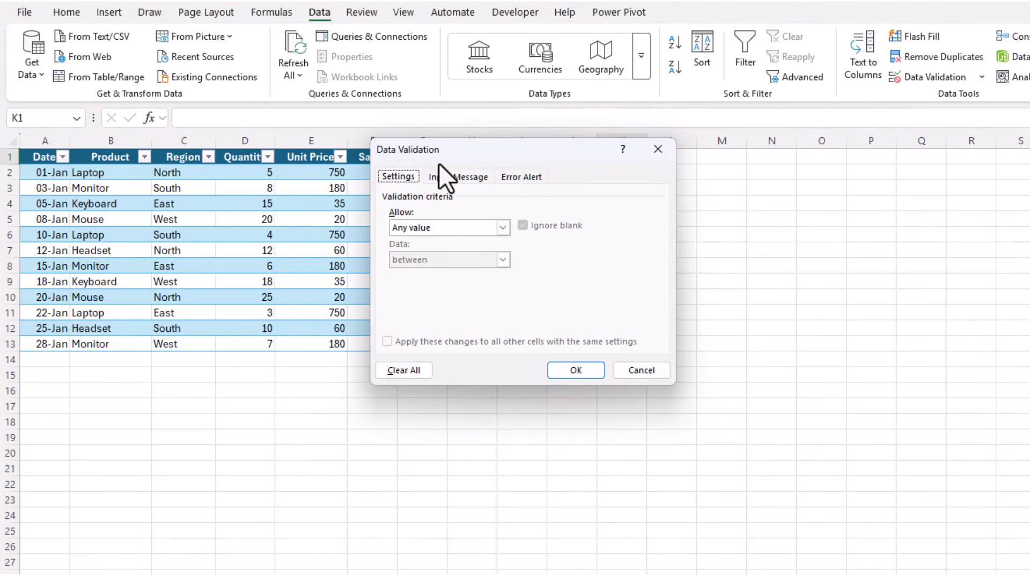
drag(505, 155, 866, 190)
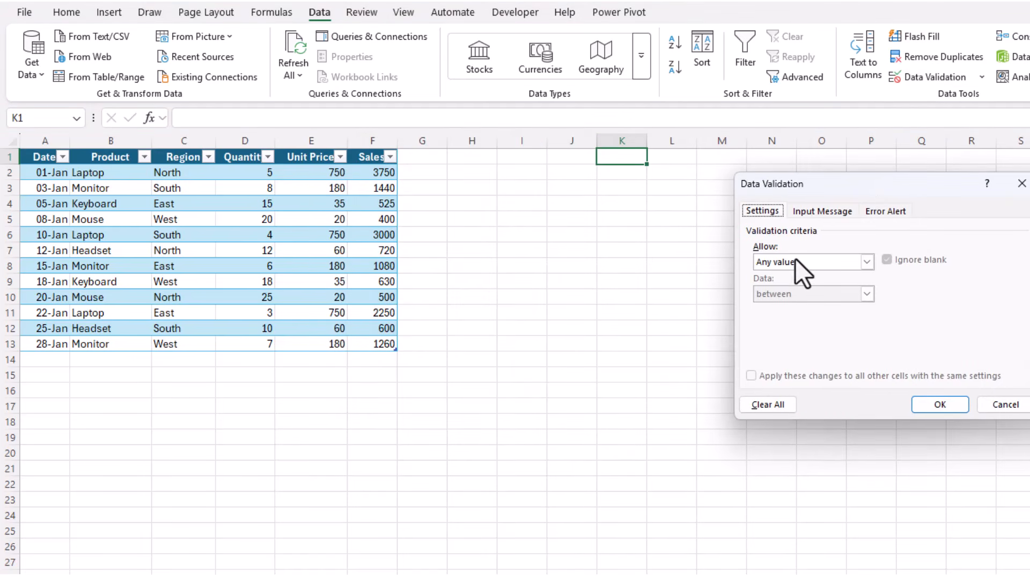
click(867, 263)
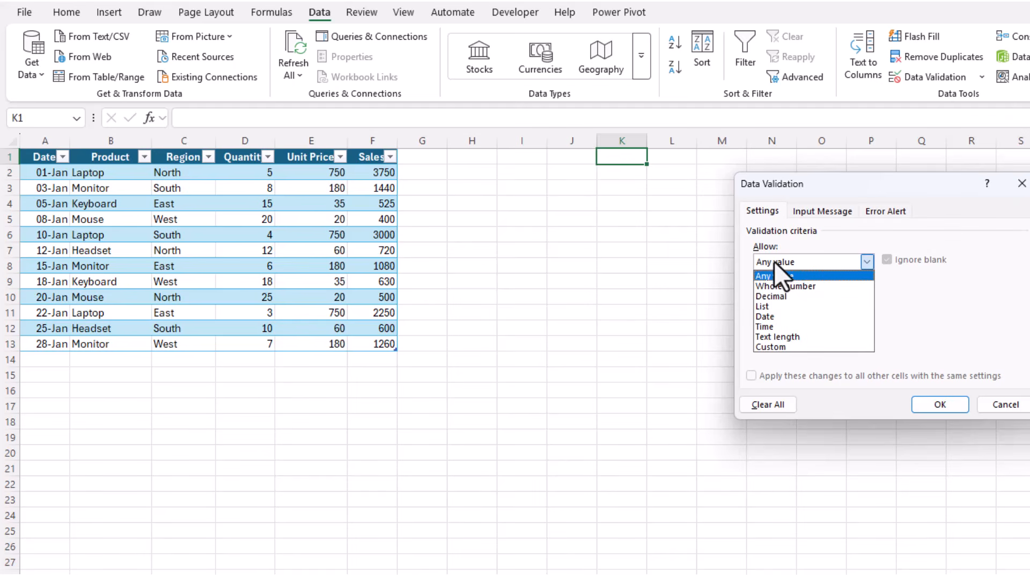
click(770, 305)
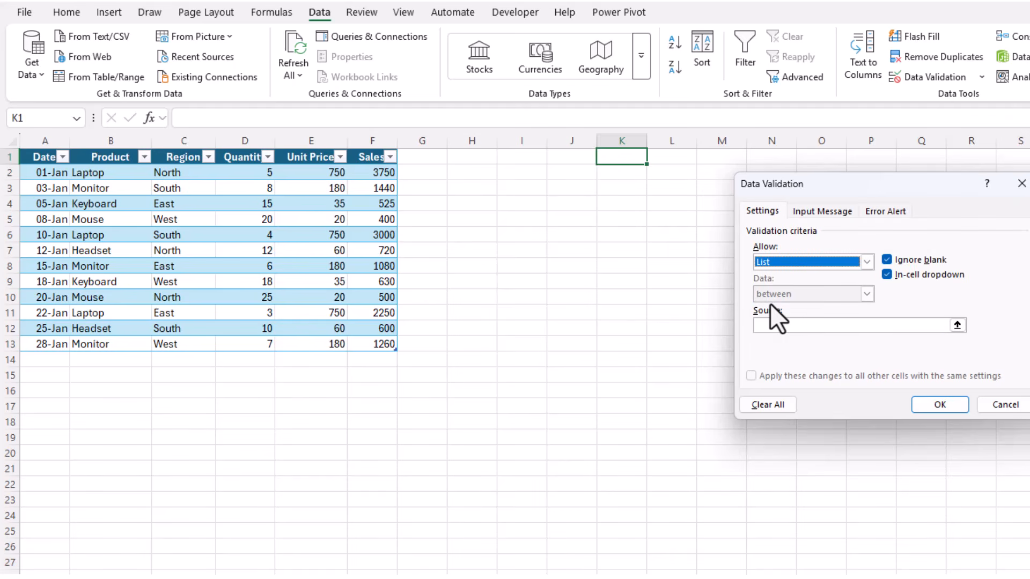
click(770, 325)
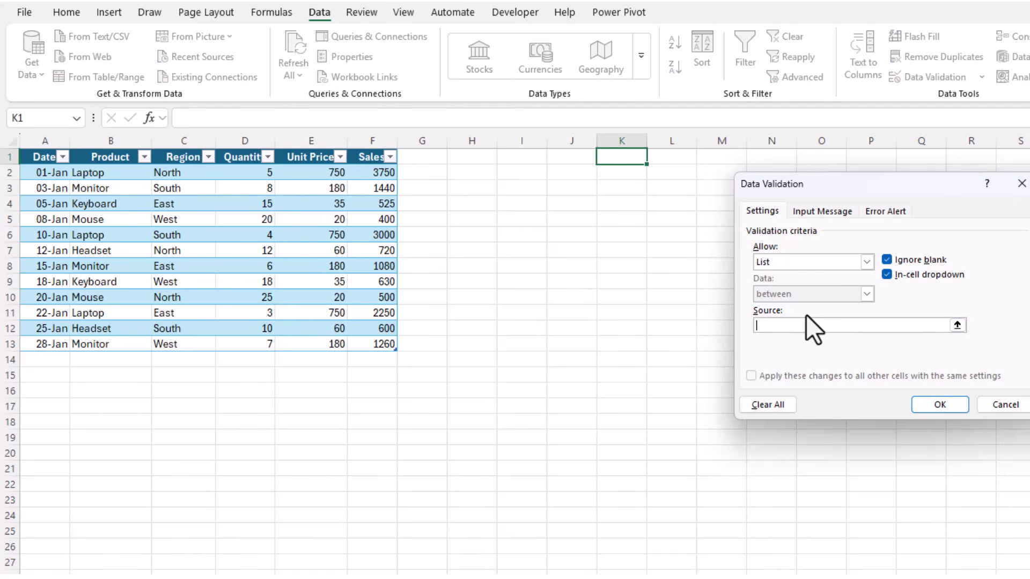
drag(89, 170, 103, 343)
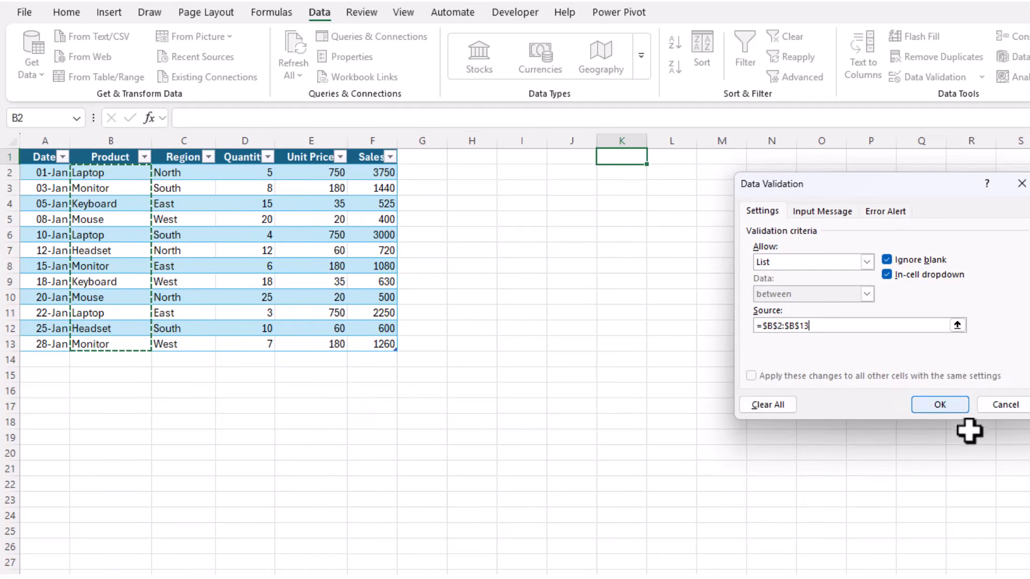
click(945, 408)
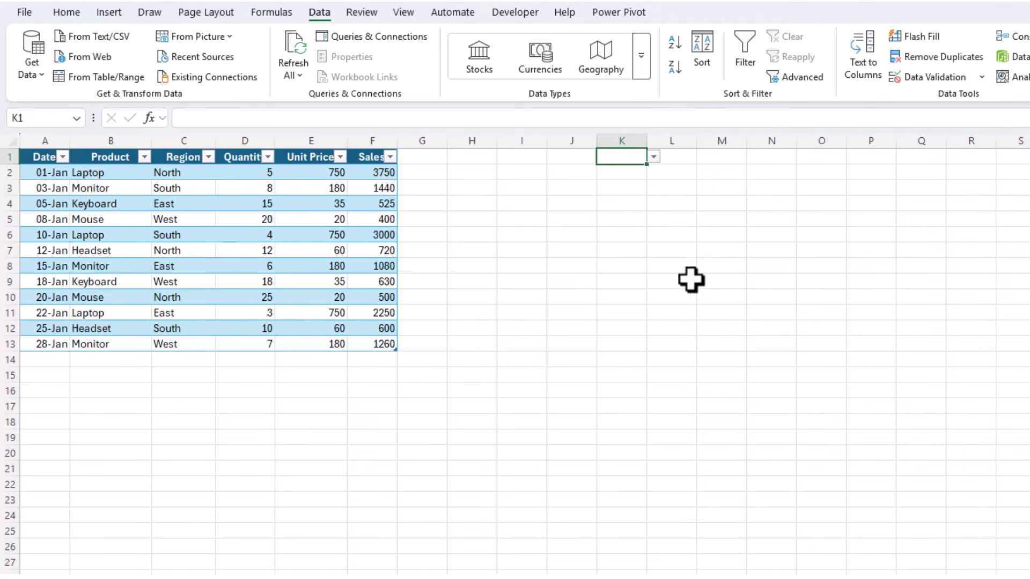
click(654, 158)
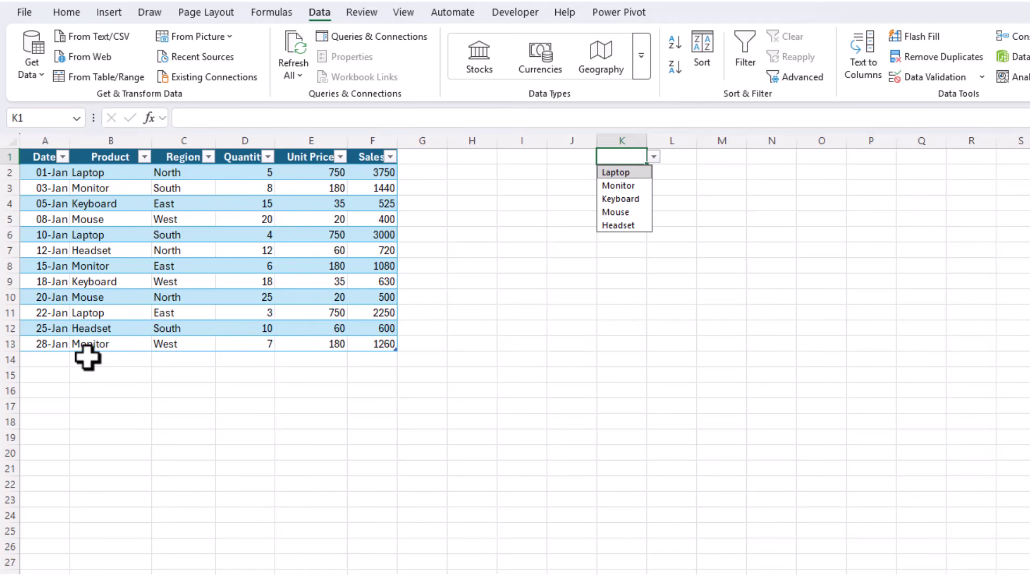
Add a new table row in row 14 with date 29-Jan, product Webcam, region South, quantity 2 and unit price 199
click(49, 360)
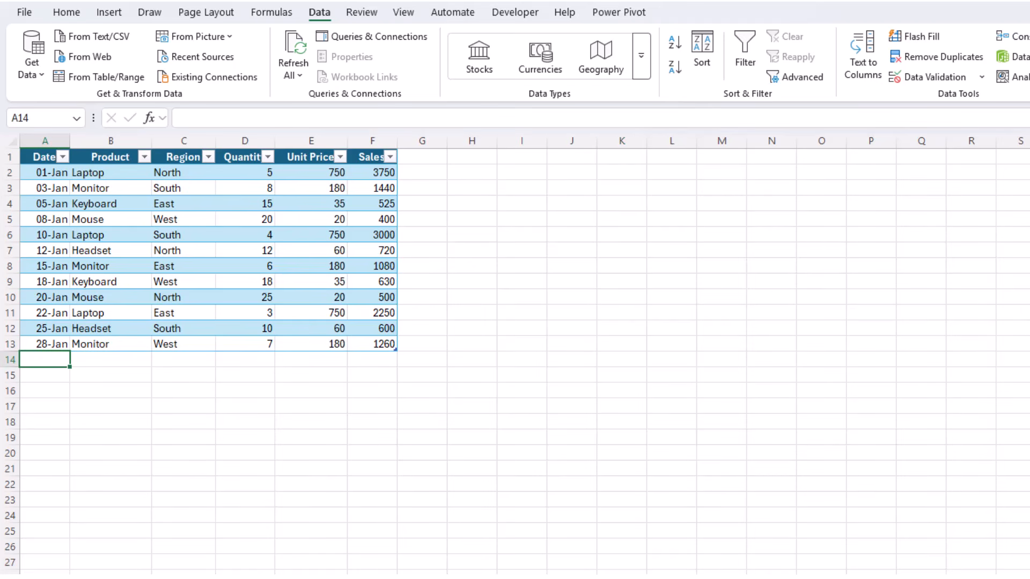
text(29)
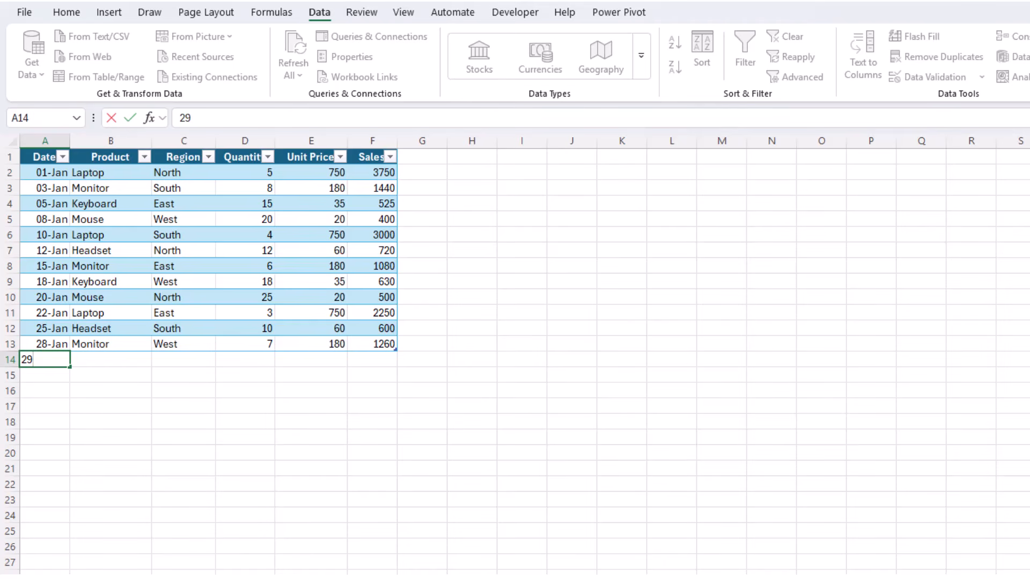
text(-Jan)
key(Tab)
text(We)
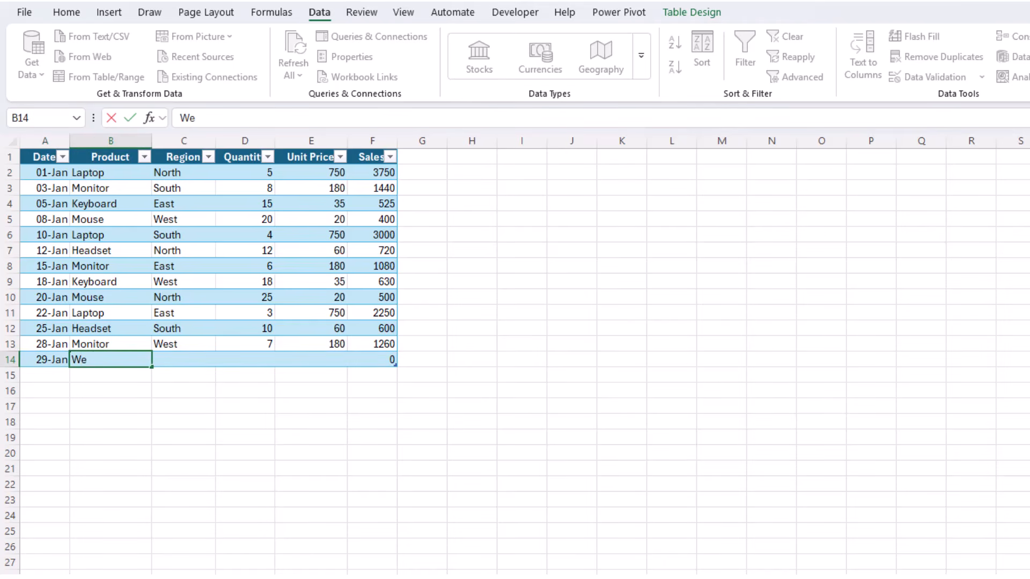
text(bcam)
key(Tab)
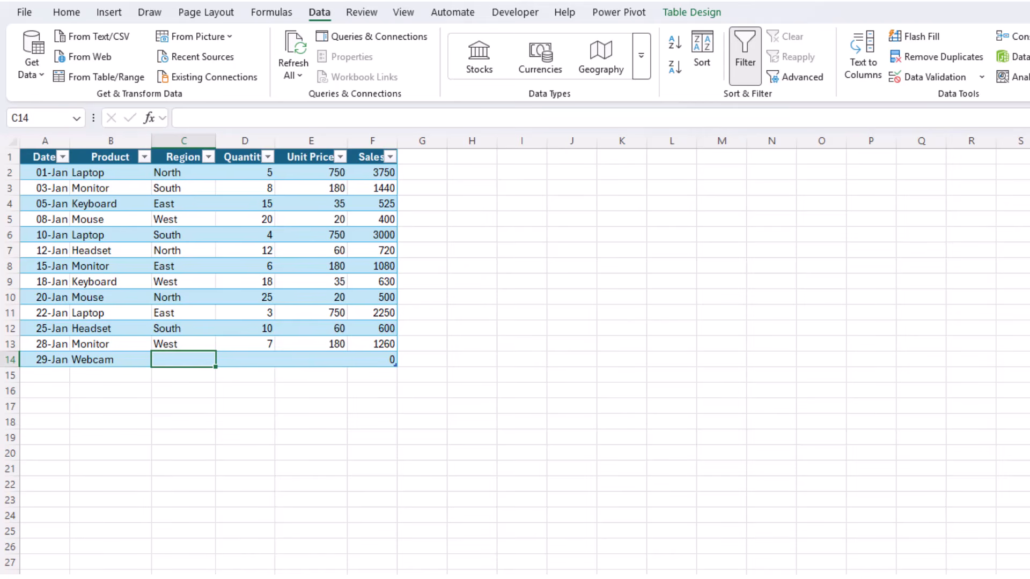
text(South)
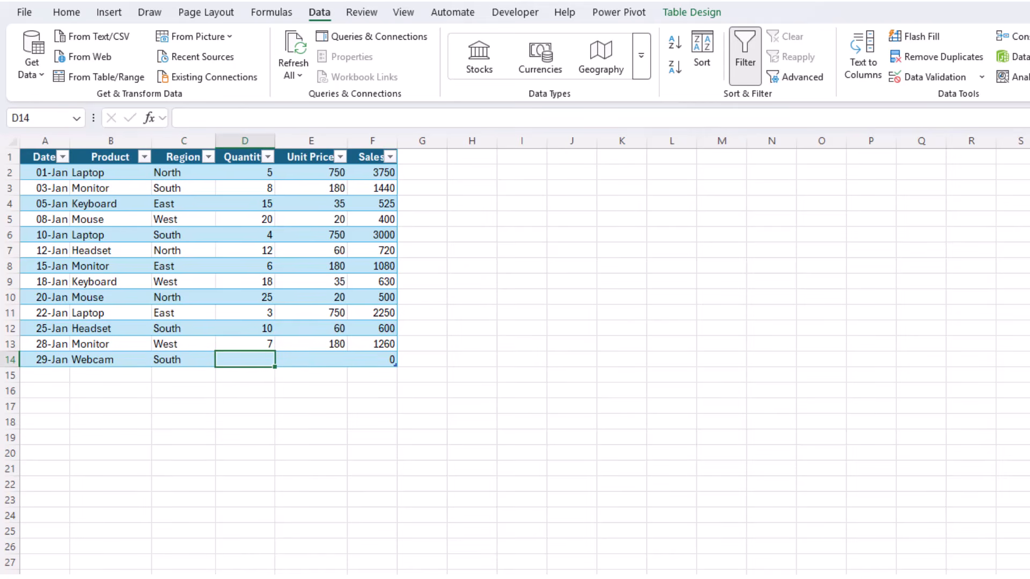
text(2)
key(Tab)
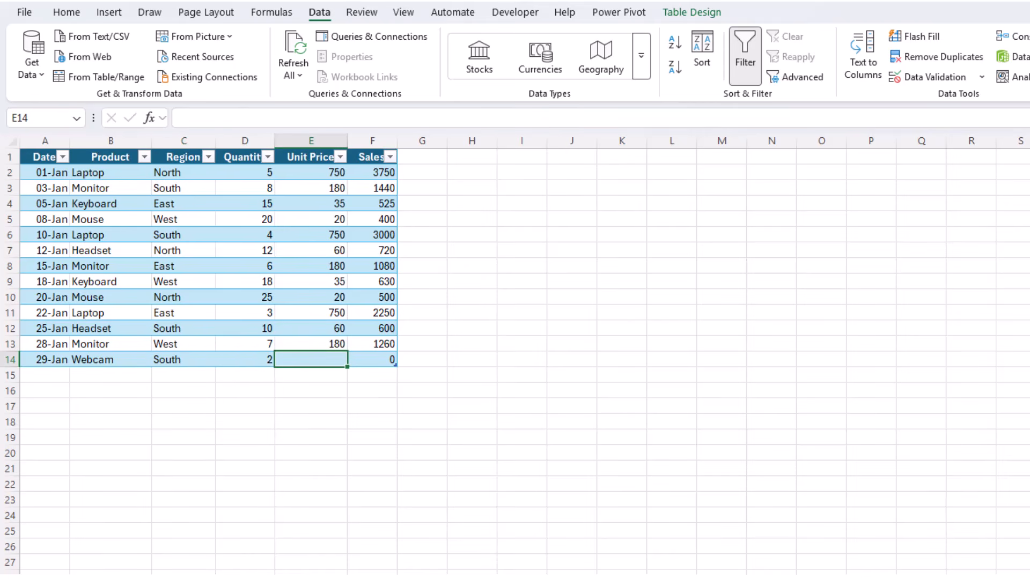
text(199)
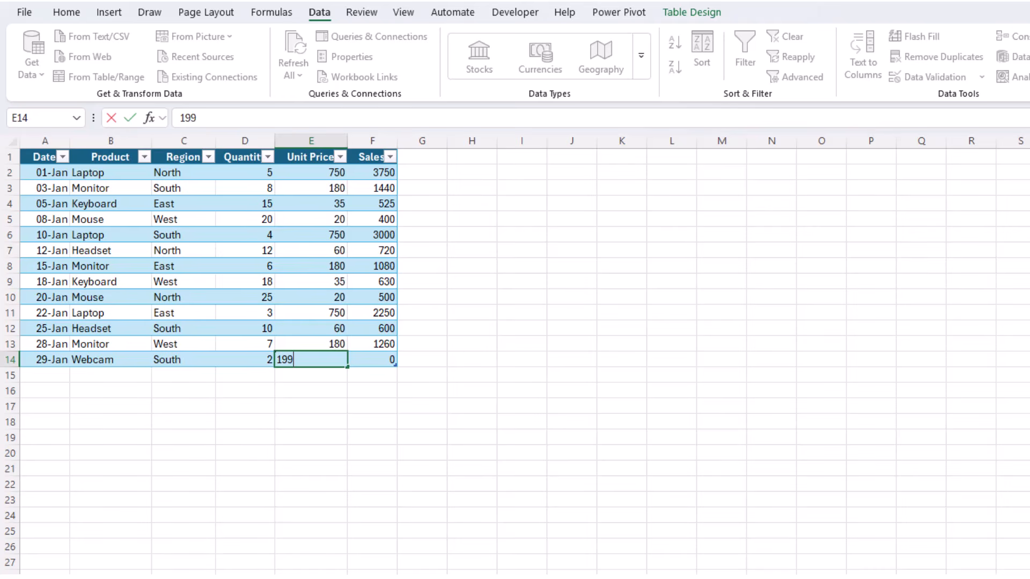
key(Tab)
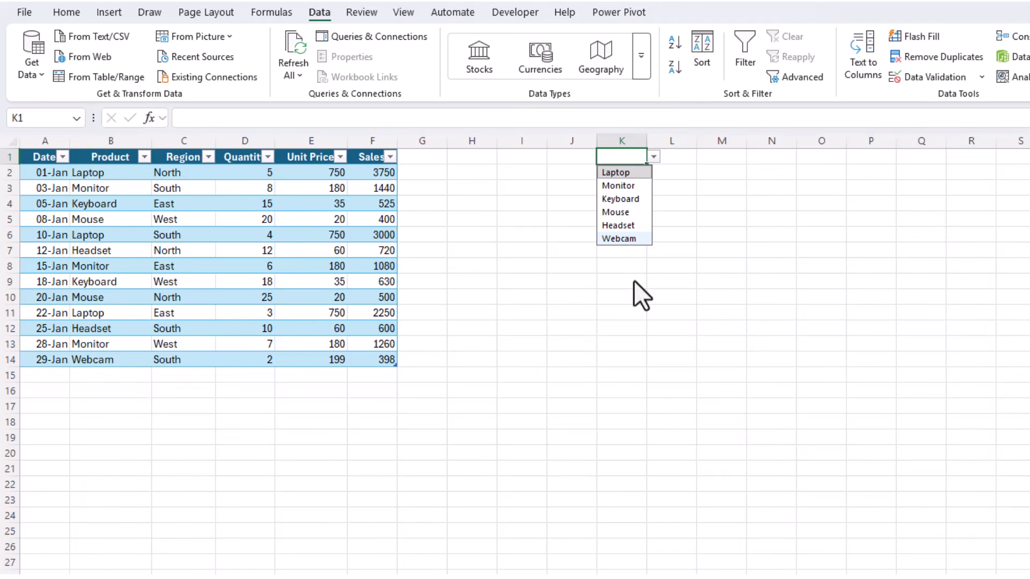
Turn on the total row for the tSales table
click(719, 576)
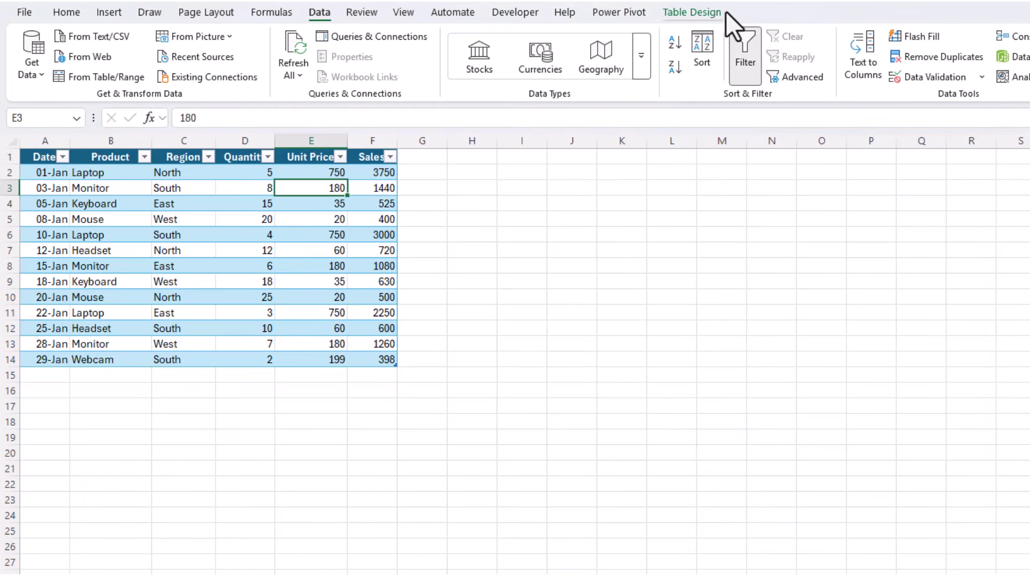
click(691, 15)
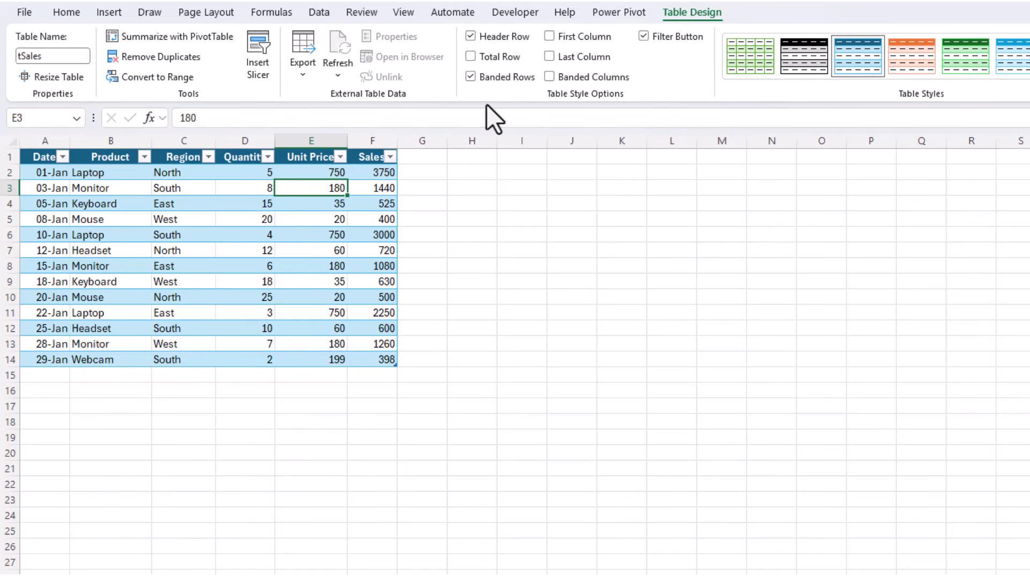
click(470, 56)
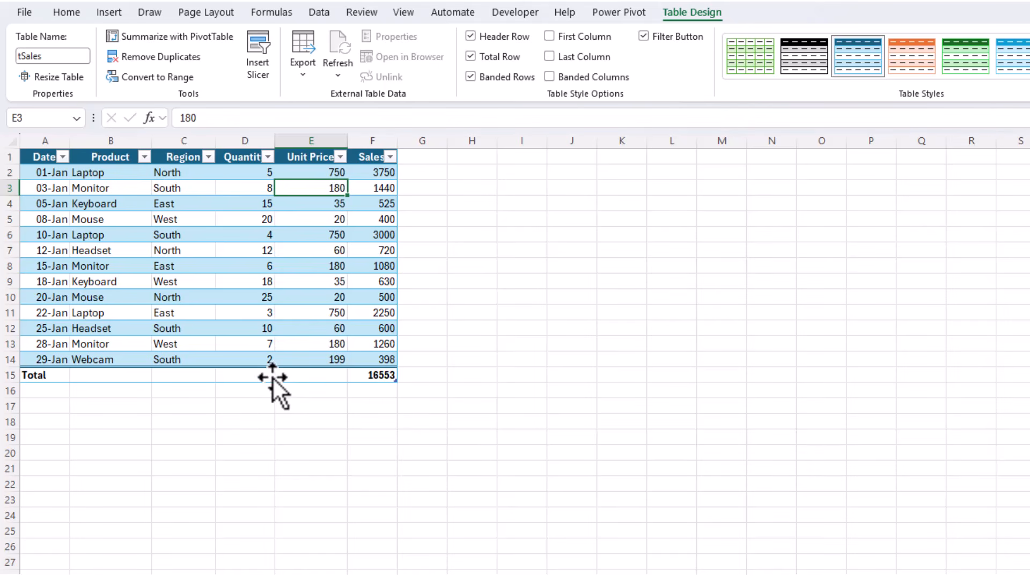
Set the Quantity column's total cell to Average and format it as a number with two decimals
click(249, 375)
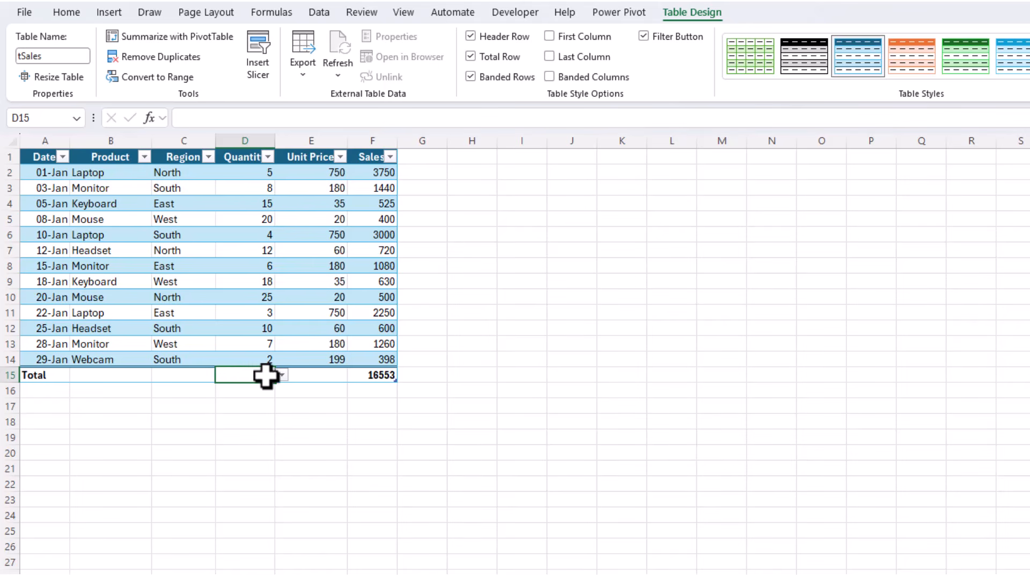
click(282, 376)
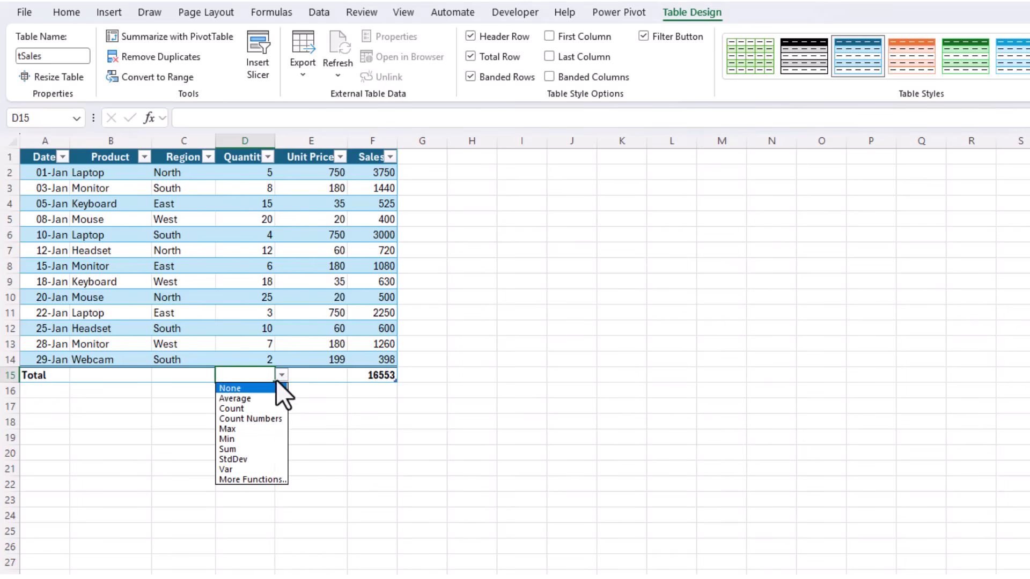
click(244, 399)
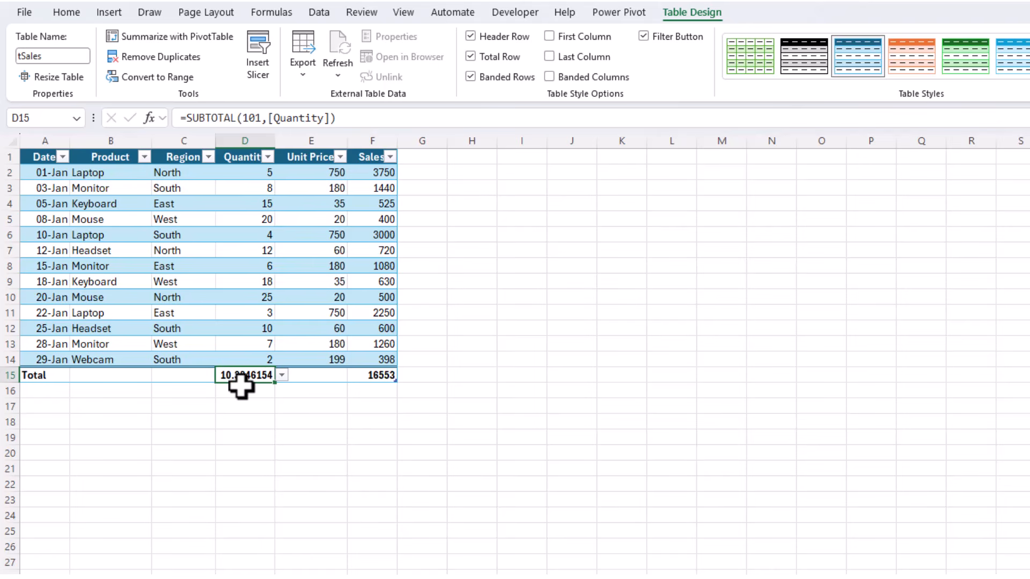
key(ctrl+shift+1)
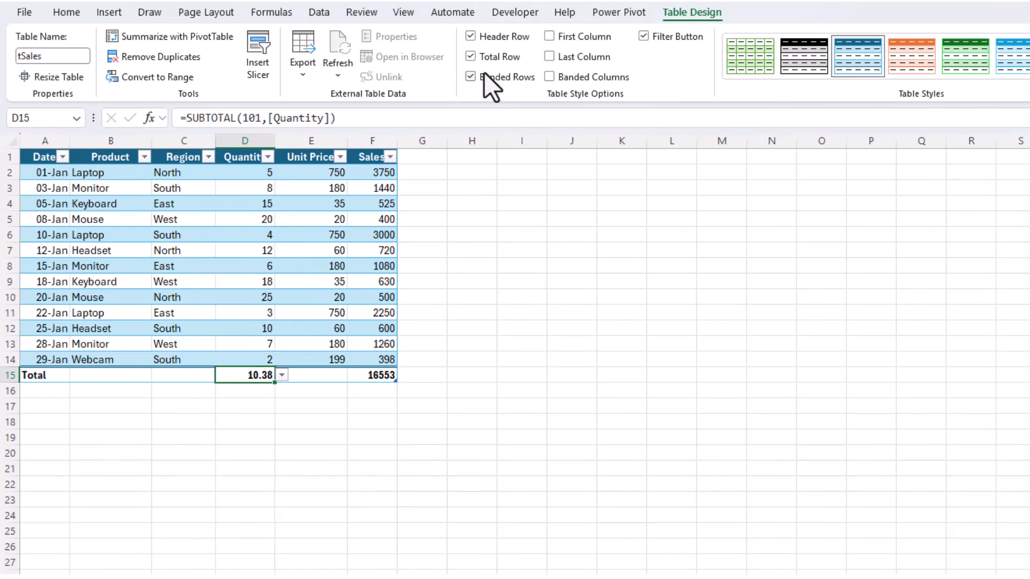
Toggle the table's total row off, on and off again
click(471, 56)
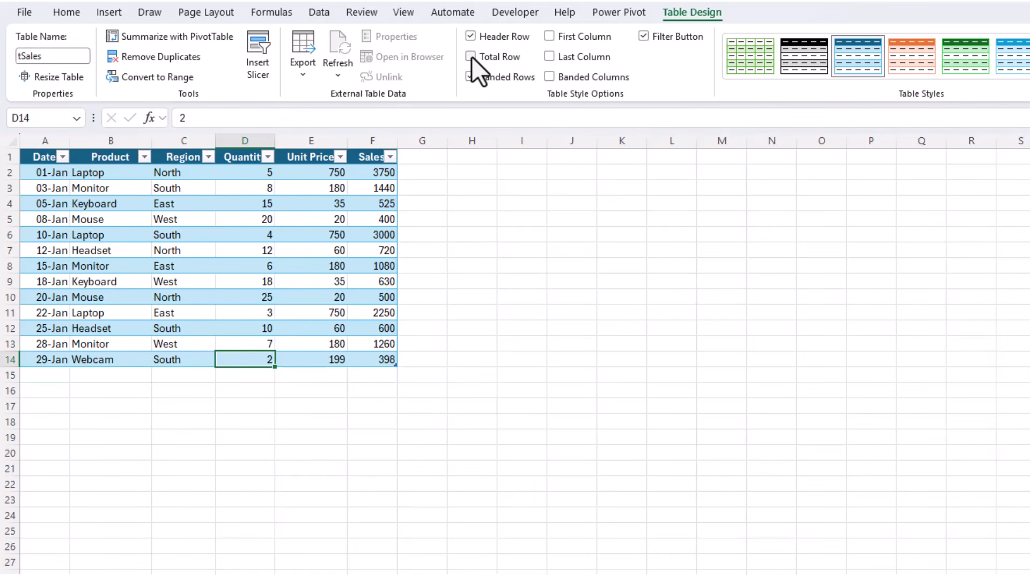
click(472, 56)
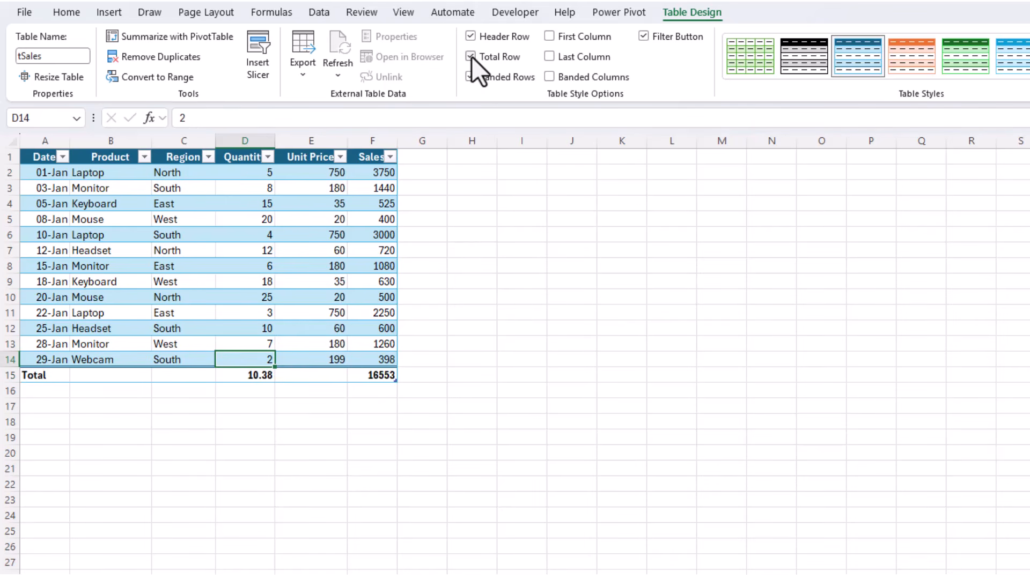
click(471, 57)
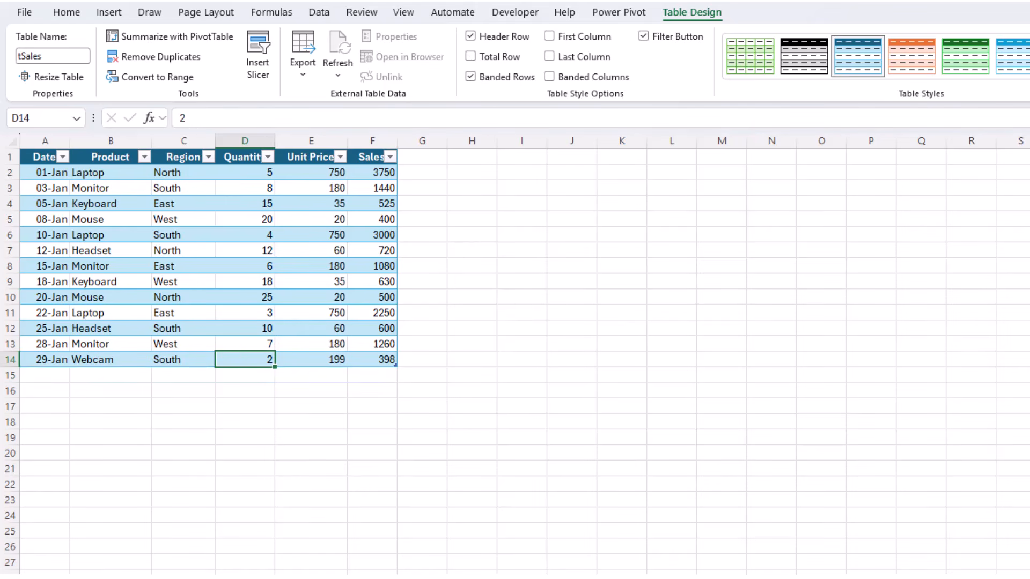
Select the date cell in the Webcam row and turn the table's total row back on
click(172, 377)
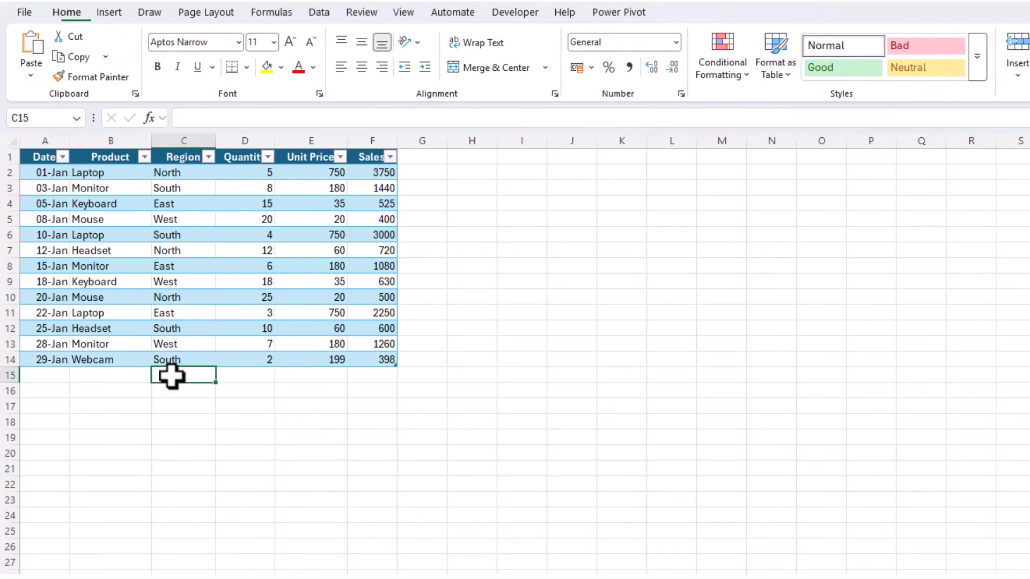
click(43, 376)
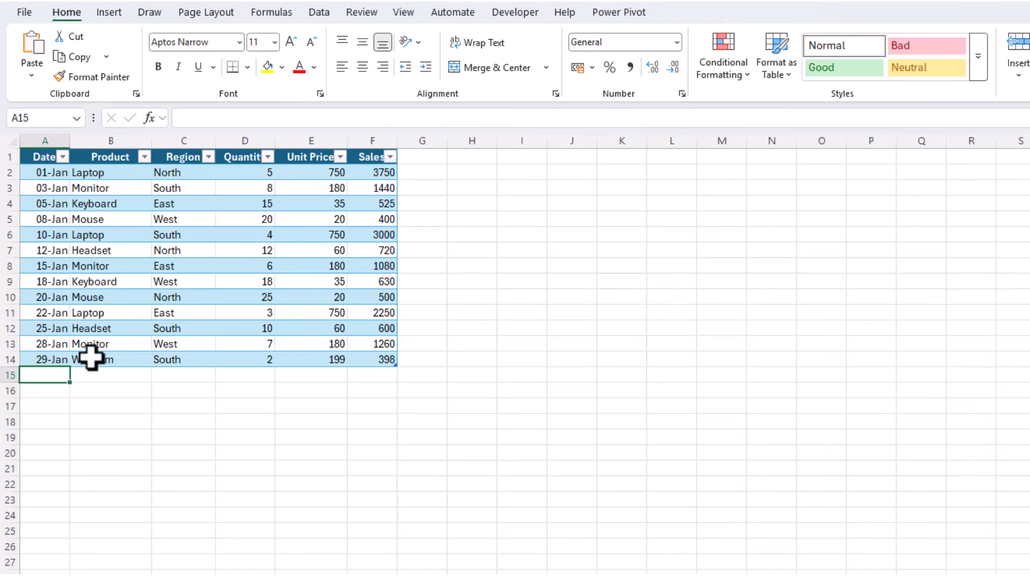
click(85, 358)
click(44, 363)
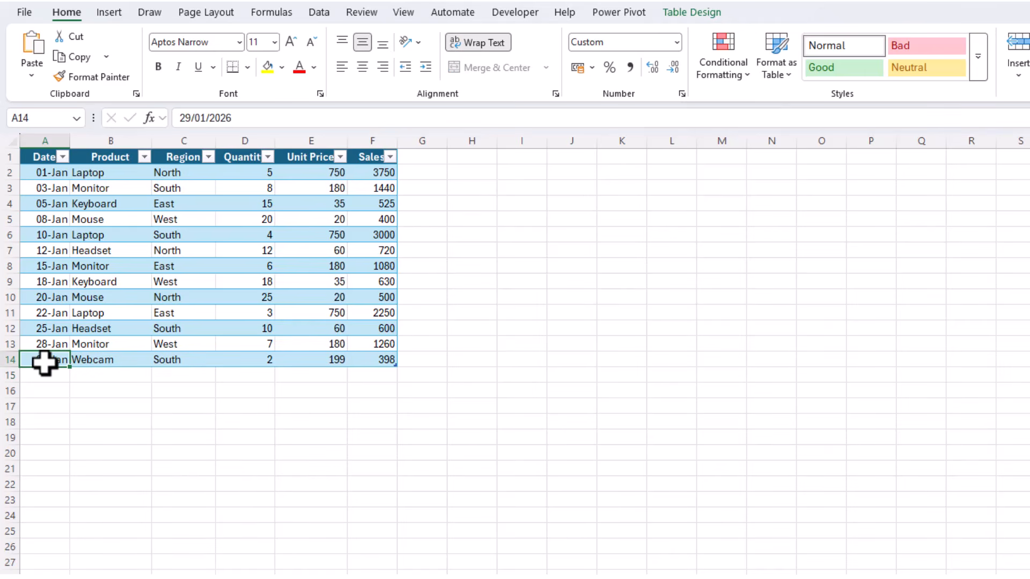
click(692, 13)
click(471, 57)
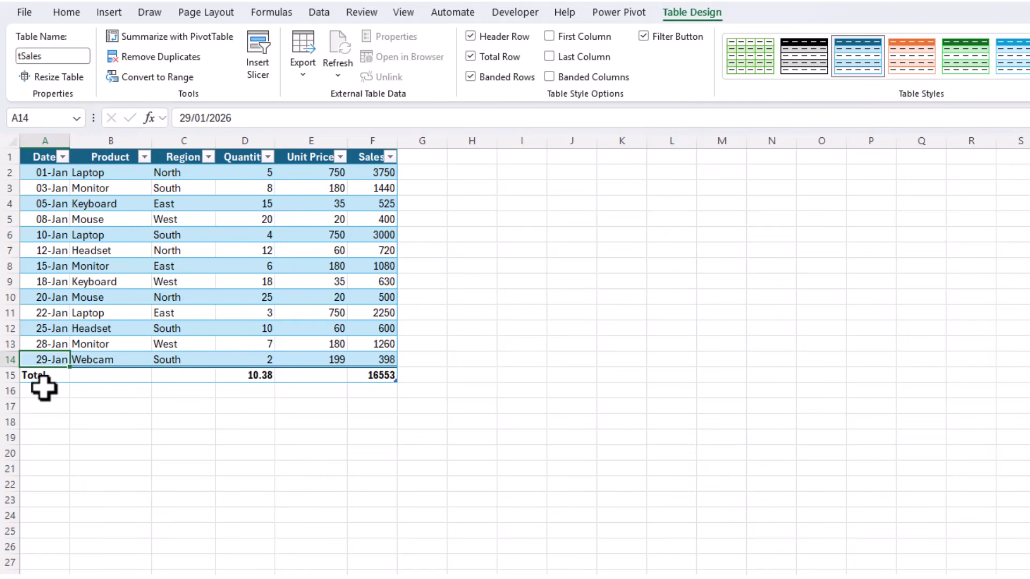
Set the Product column's total cell to Count and turn off the total row
click(100, 377)
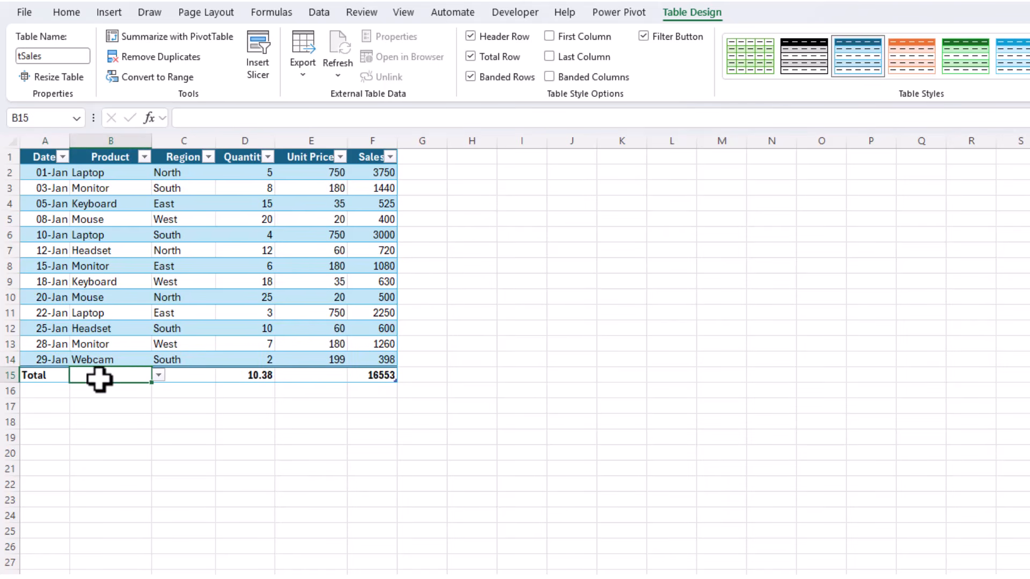
click(158, 376)
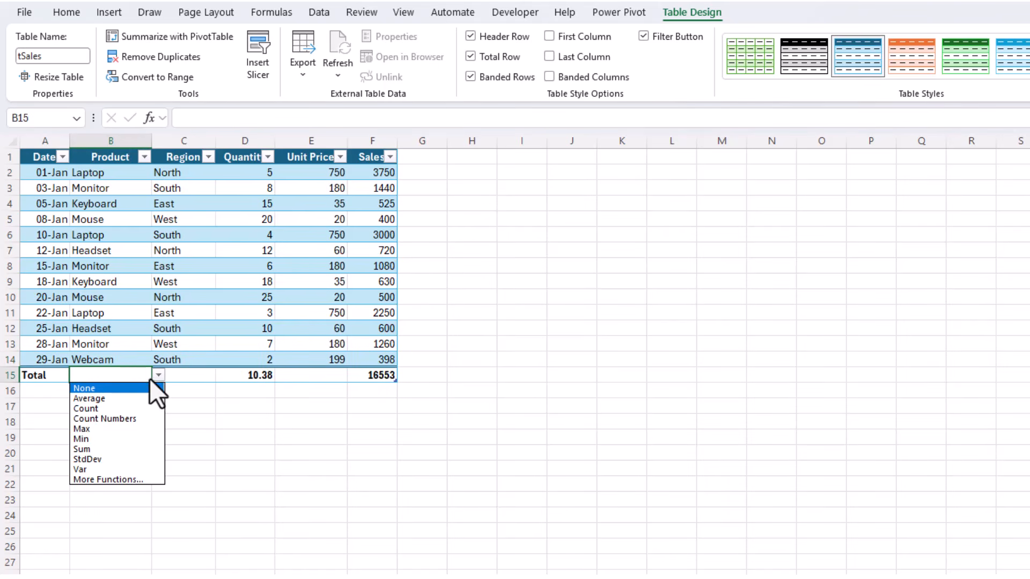
click(101, 408)
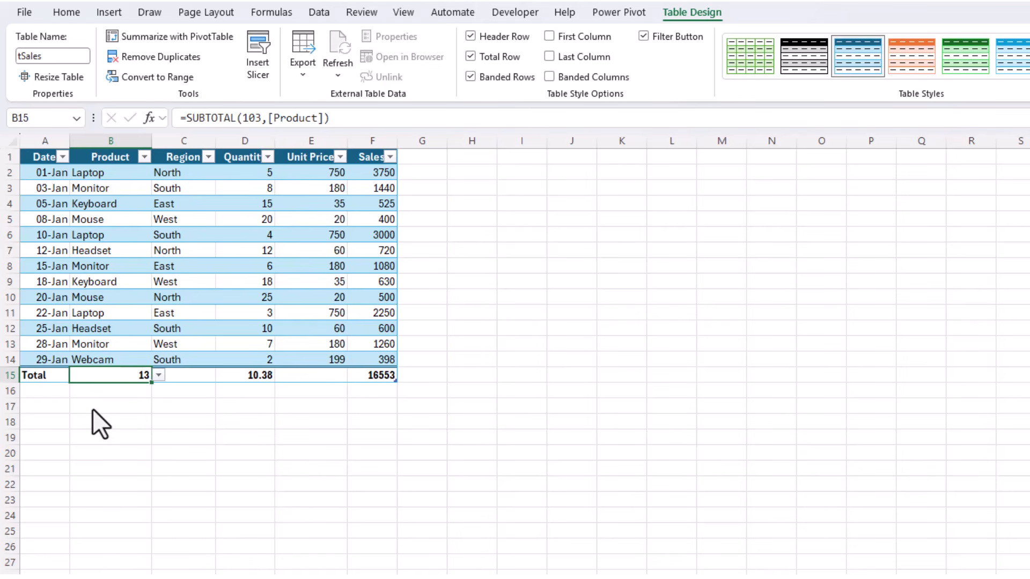
click(470, 57)
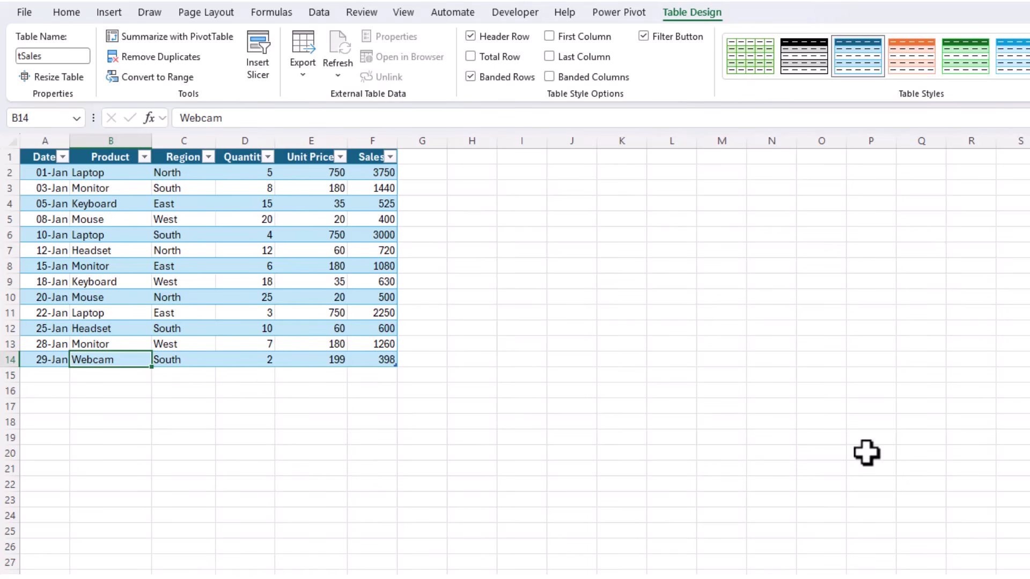
Insert a slicer for the Product column and move it beside the table over columns J to L, starting at row 2
click(271, 207)
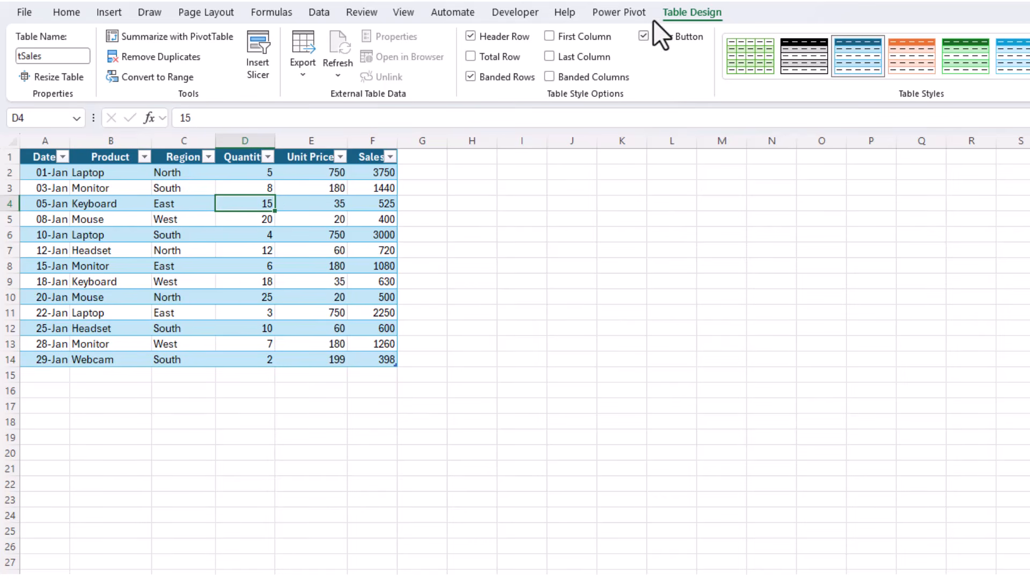
click(266, 51)
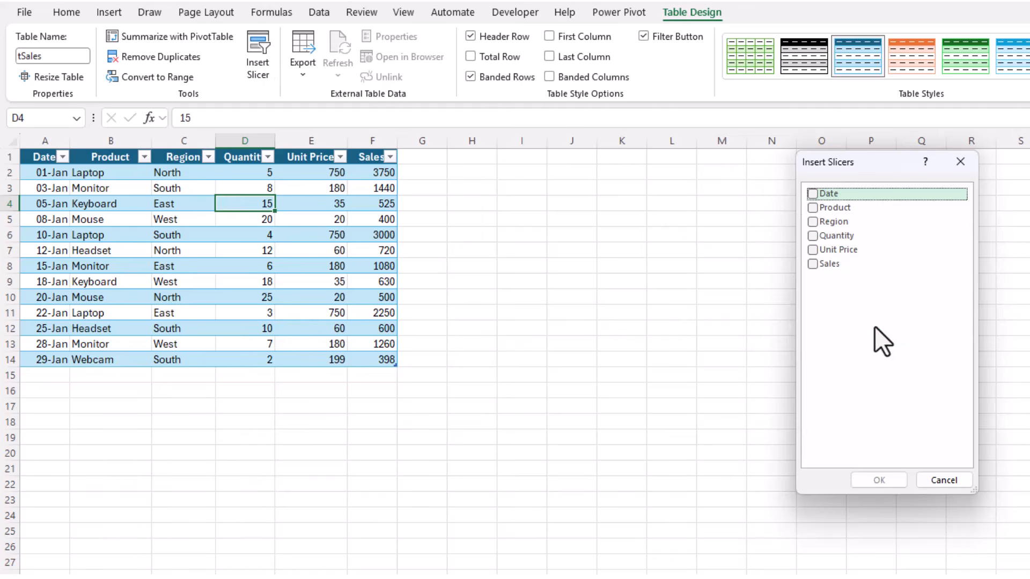
click(812, 207)
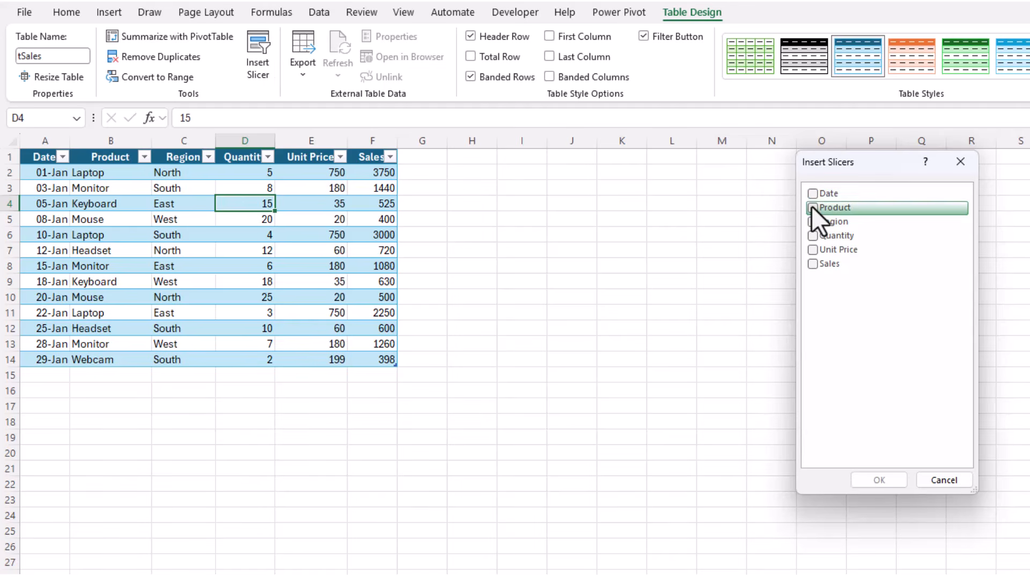
click(898, 475)
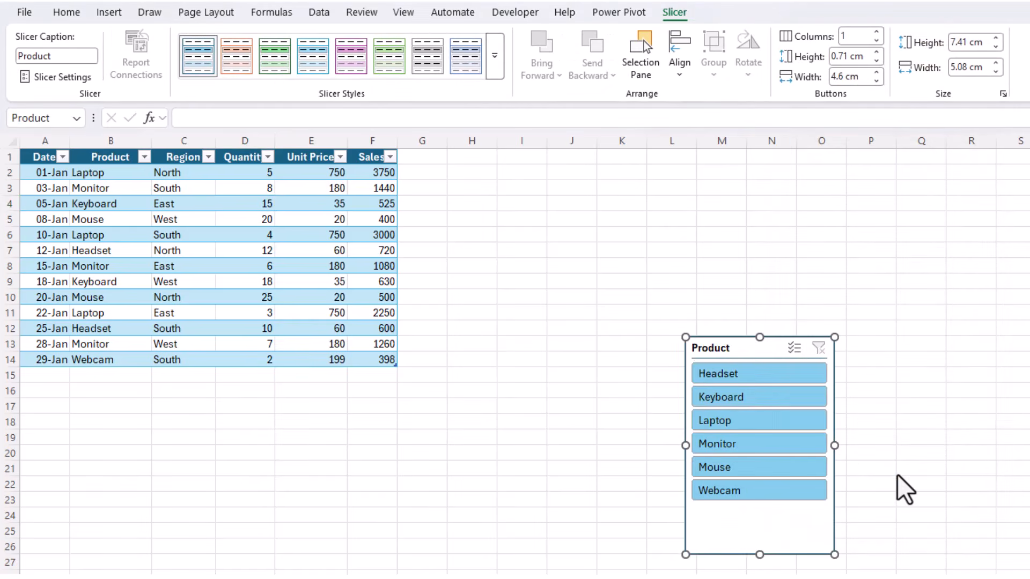
drag(719, 339, 583, 170)
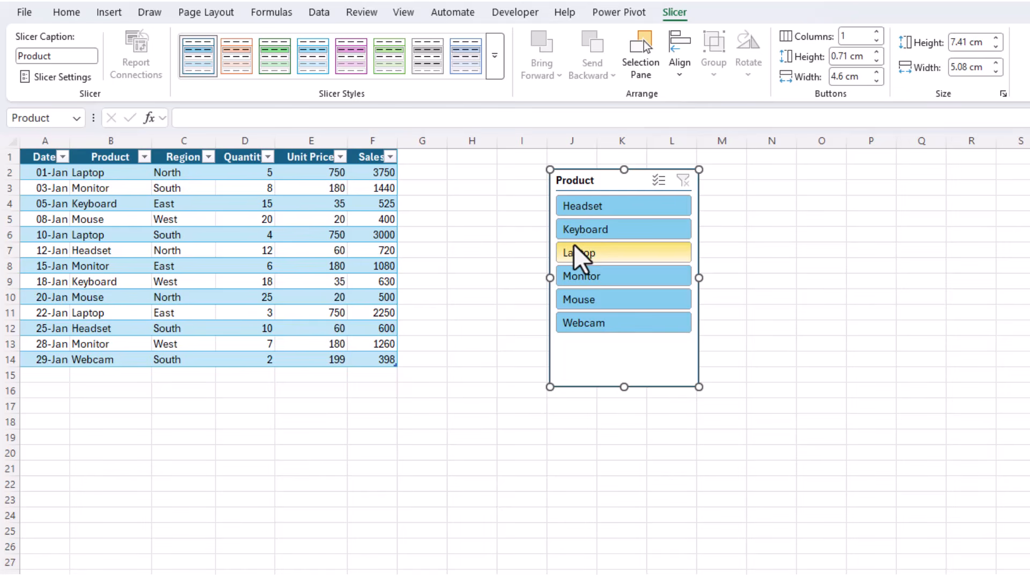
Filter the table to Keyboard and Laptop with the Product slicer, and clear the filter
click(592, 236)
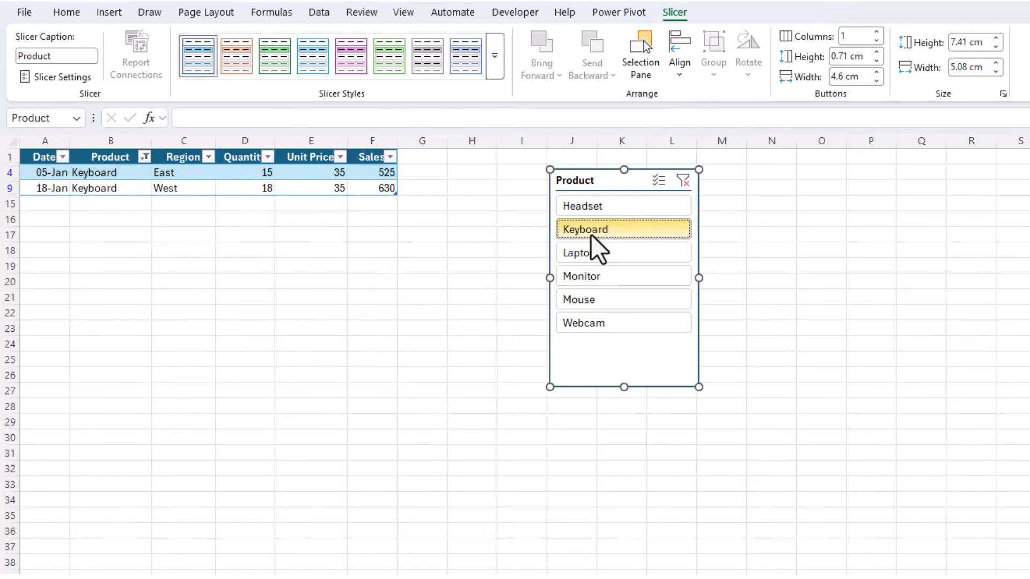
ctrl+click(595, 257)
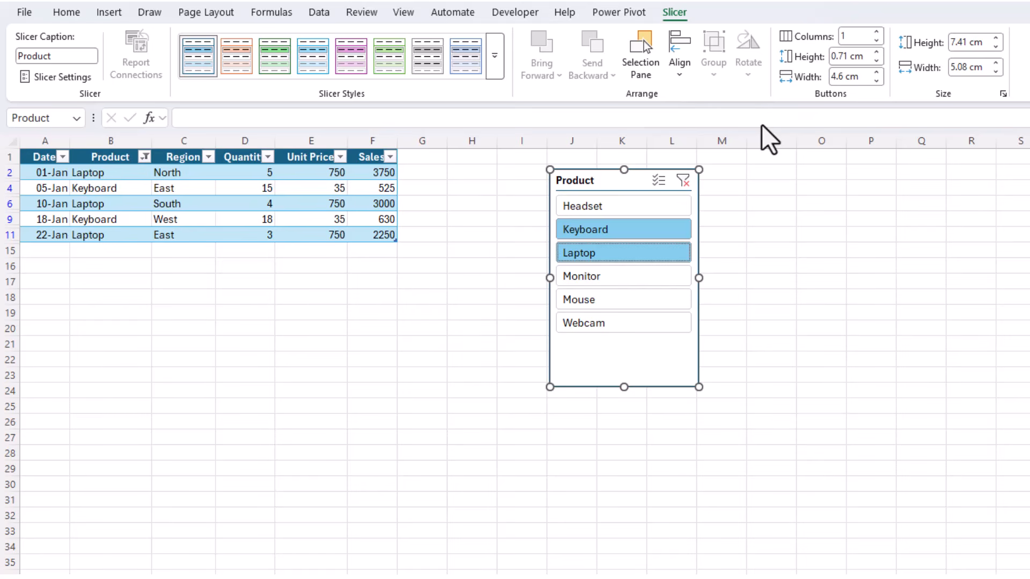
click(683, 183)
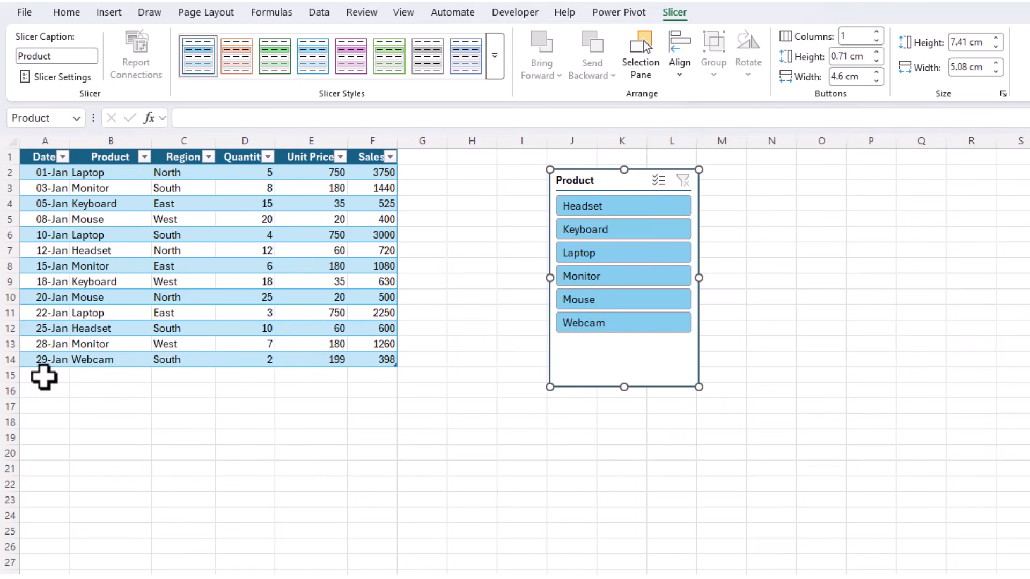
click(44, 377)
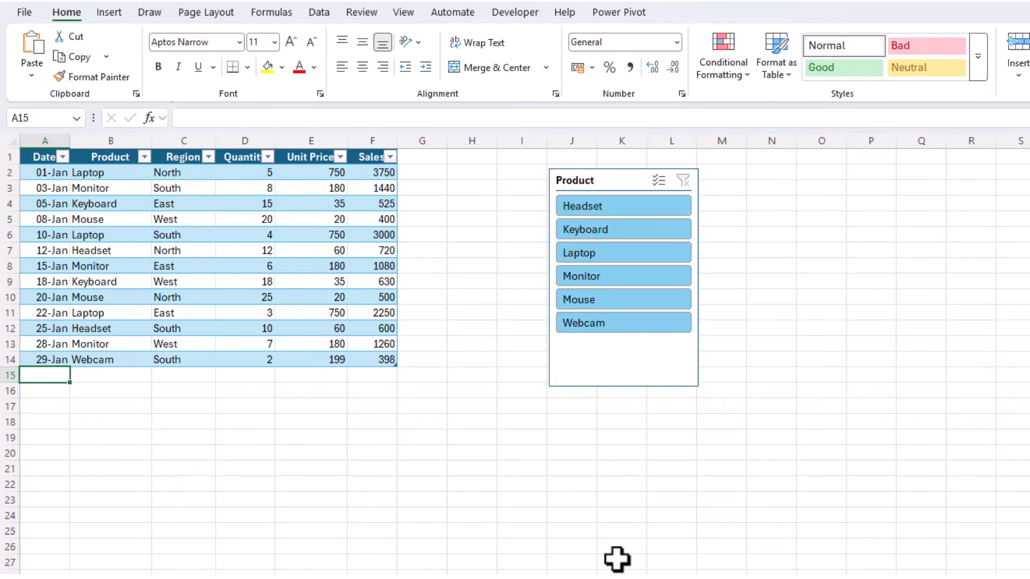
Add a new row below the Webcam row with date 30-Jan, product iPad, region West, quantity 5 and unit price 750
text(30)
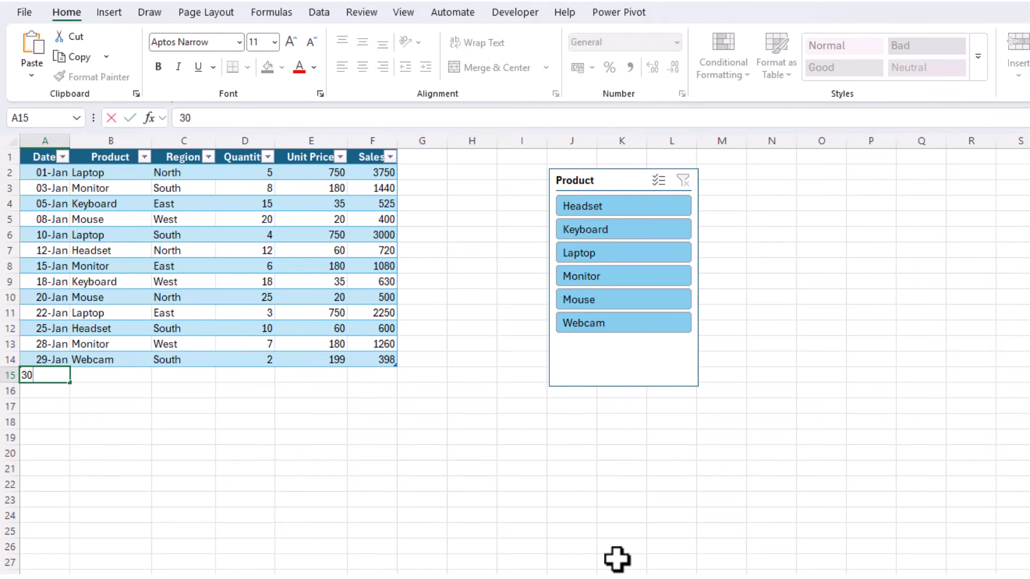
text(-Jan)
key(Tab)
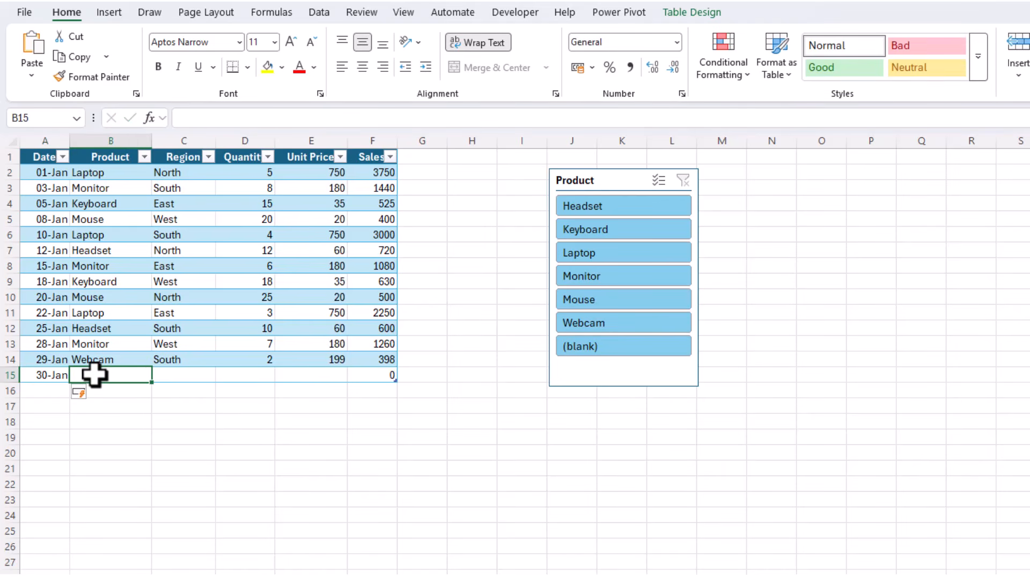
text(iP)
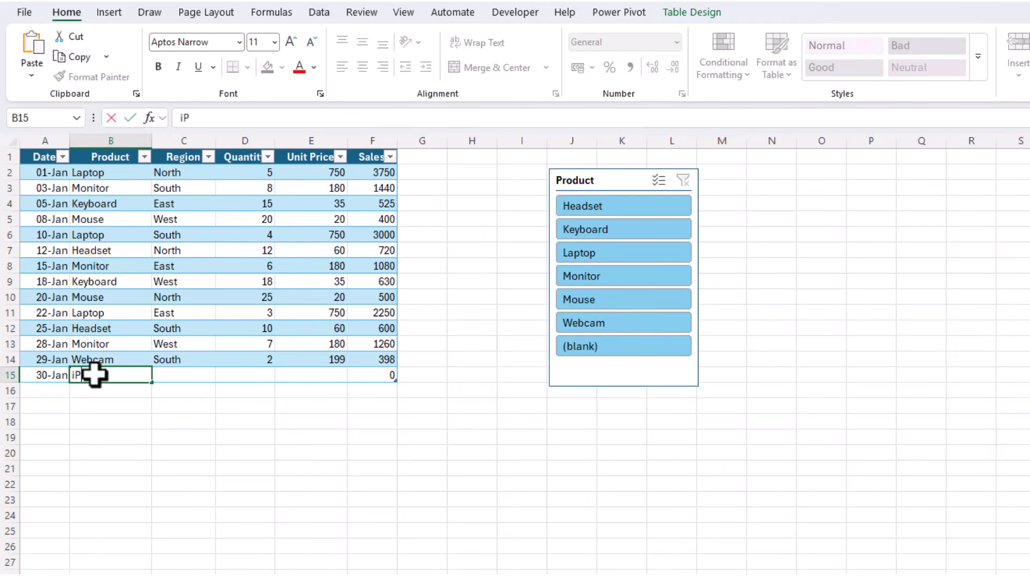
text(ad)
key(Tab)
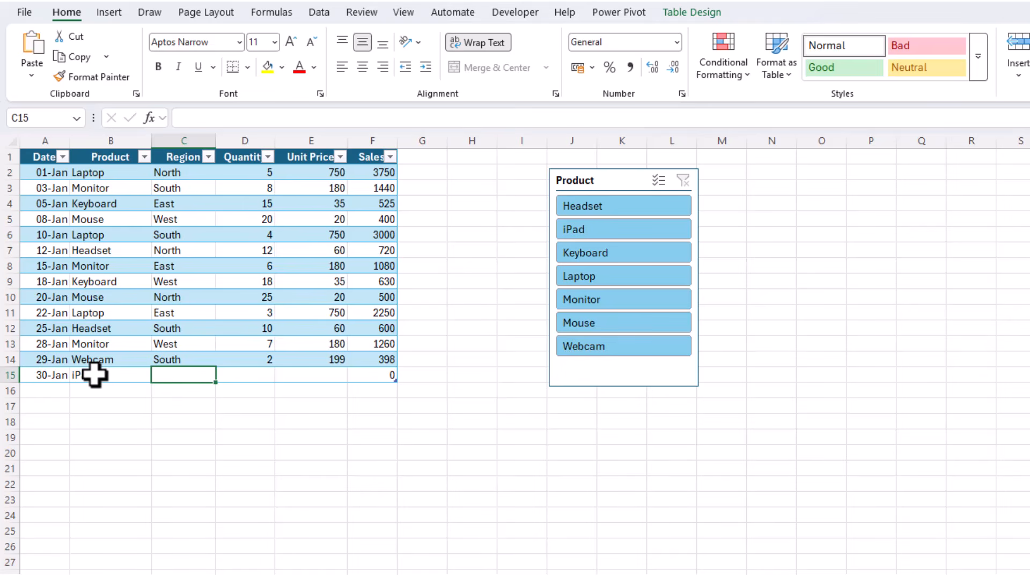
text(West)
key(Tab)
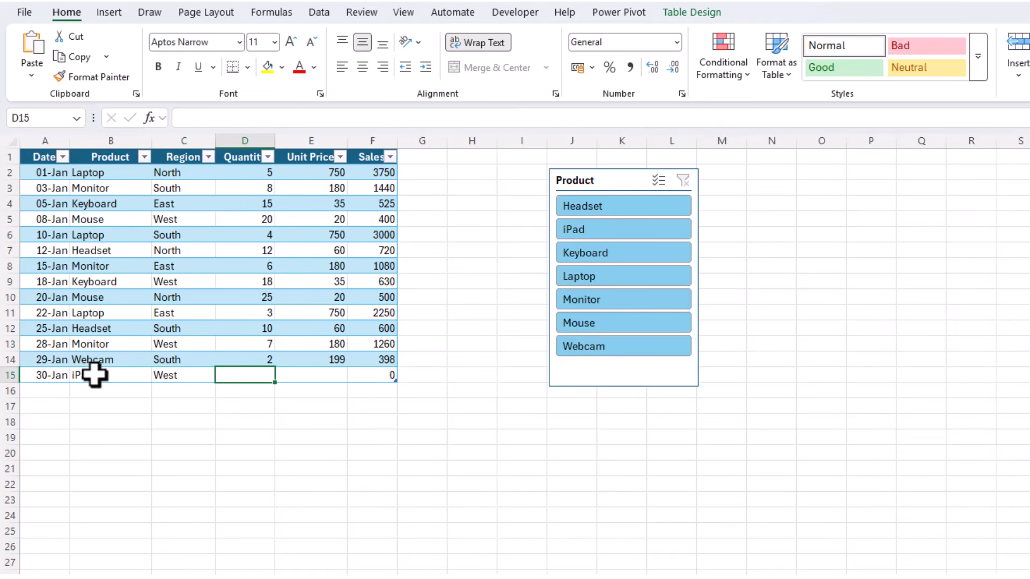
text(5)
key(Tab)
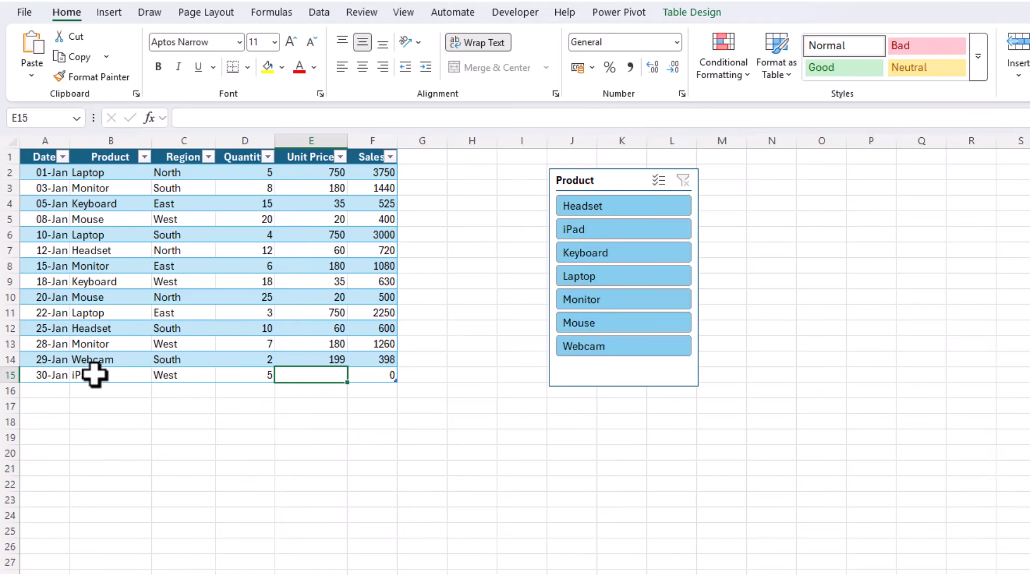
text(750)
key(Tab)
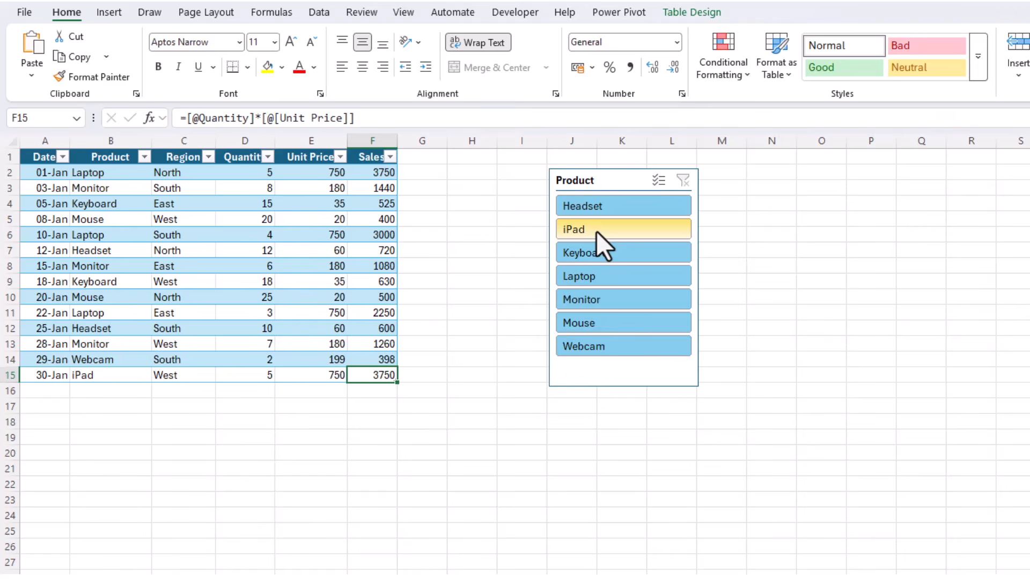
Move the Product slicer farther from the table over columns M to P, starting in row 1, and insert a slicer for the Region column
drag(648, 176, 827, 167)
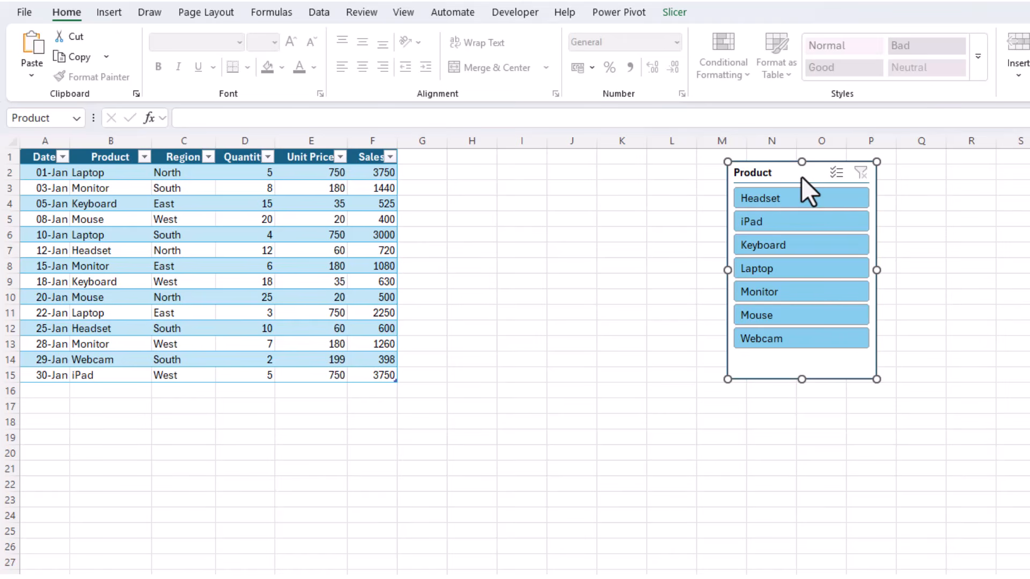
click(268, 238)
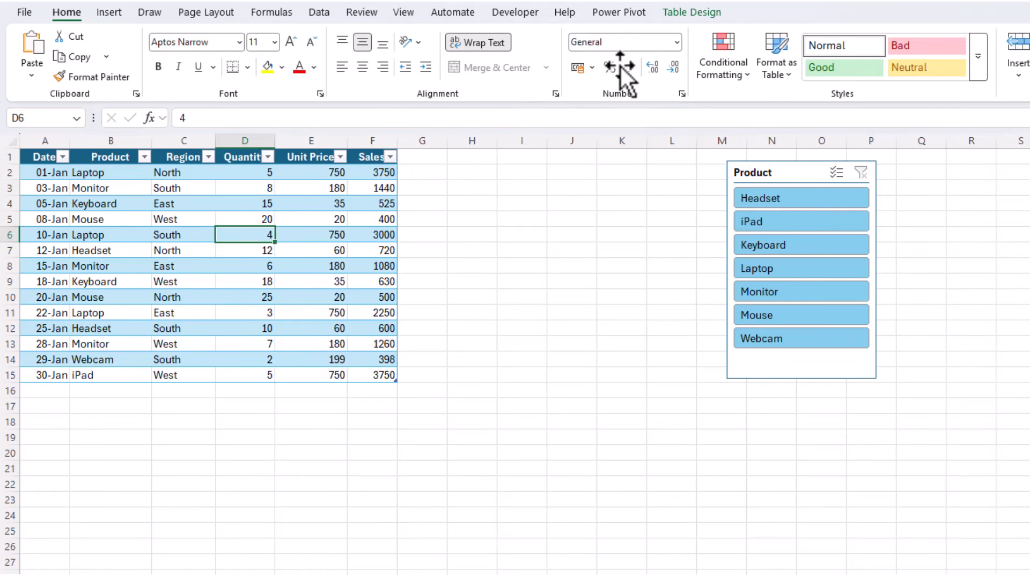
click(696, 19)
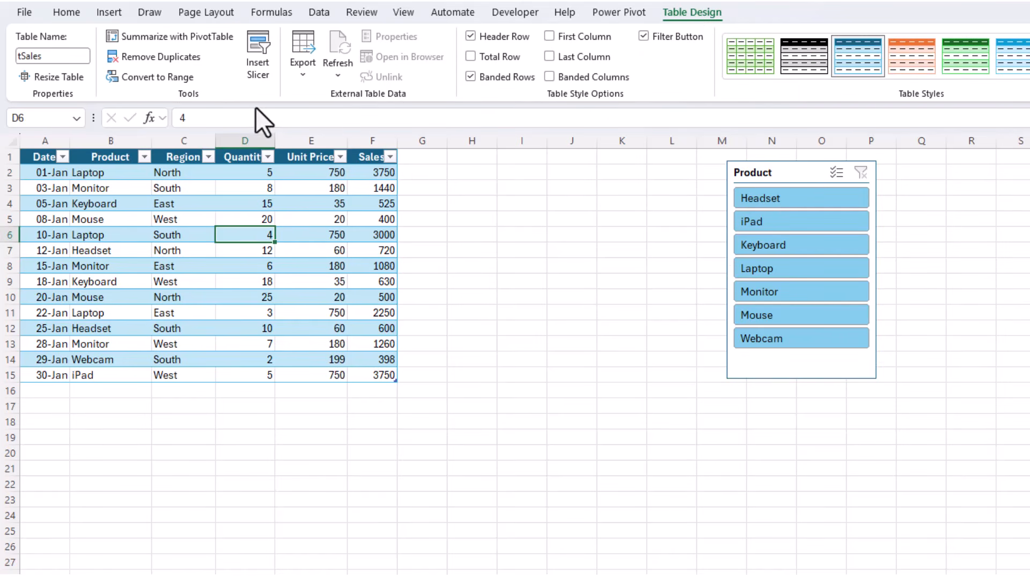
click(265, 70)
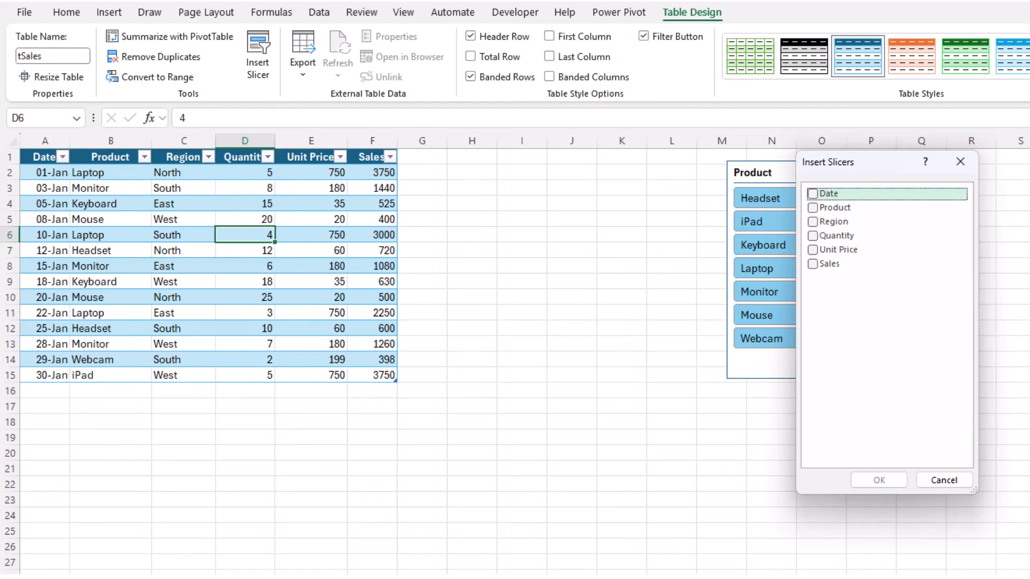
click(813, 221)
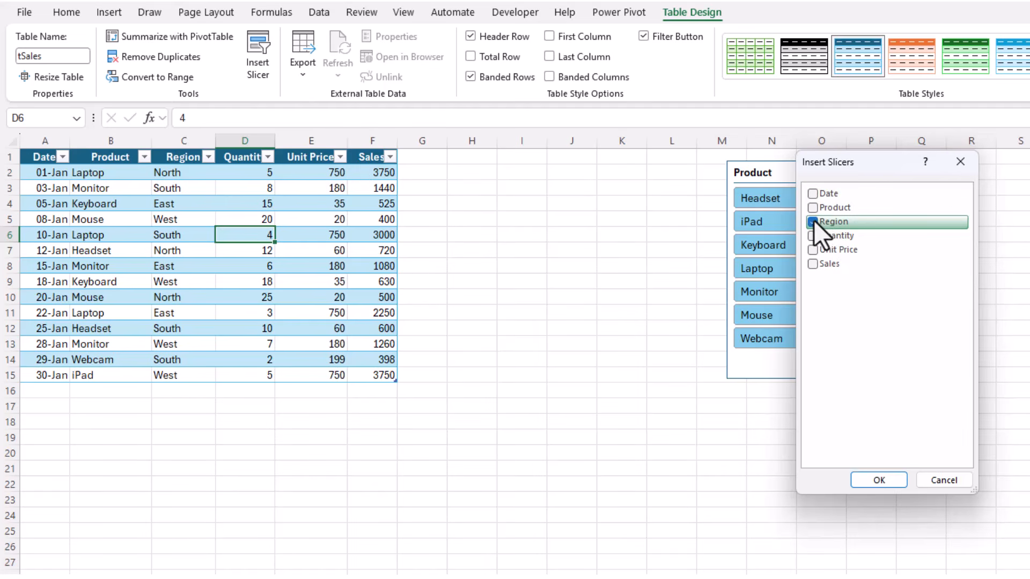
click(879, 480)
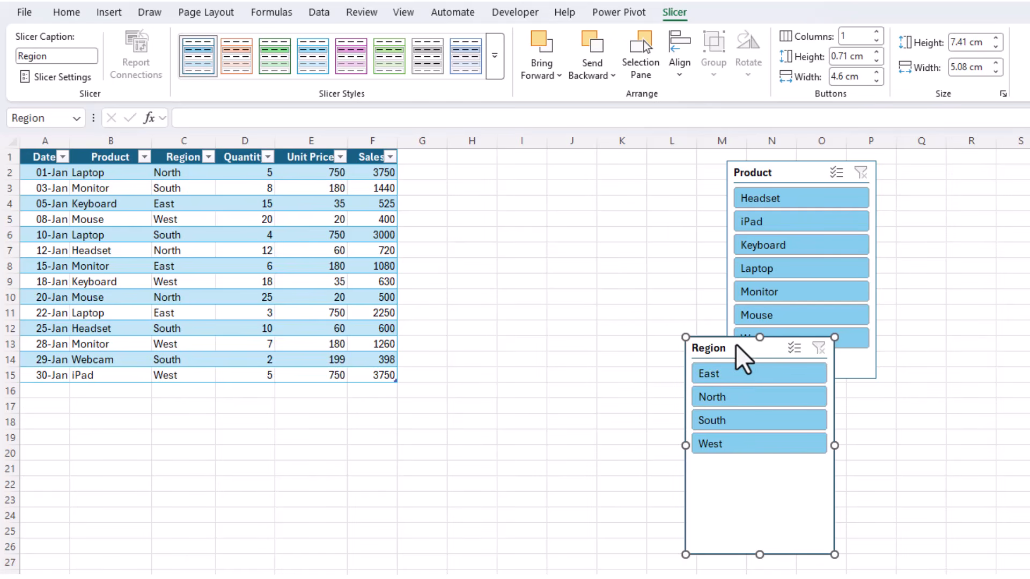
Align the Region slicer directly below the Product slicer's Webcam entry and shorten it to about 4.5 cm high
drag(733, 339, 776, 357)
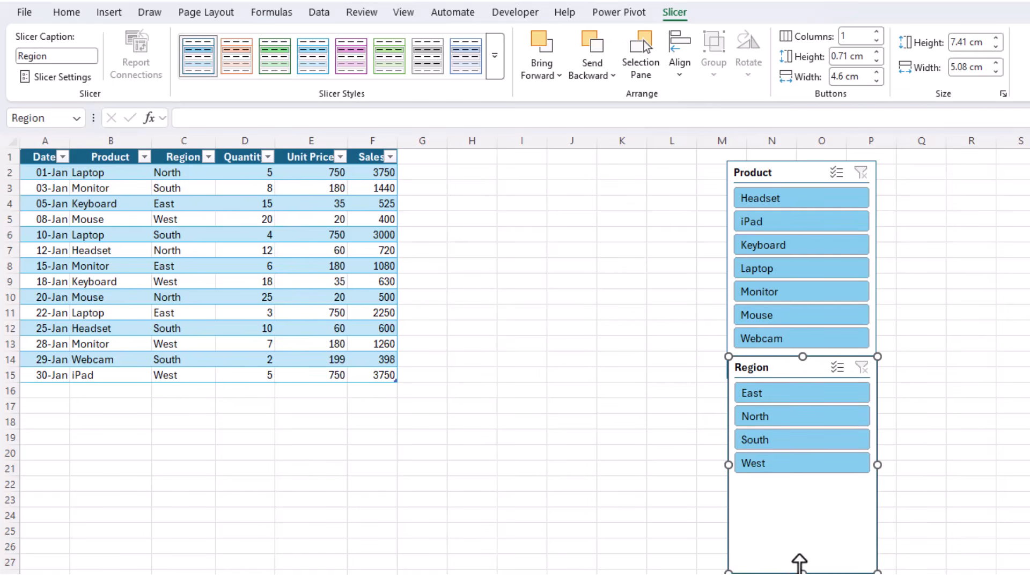
drag(800, 572, 812, 488)
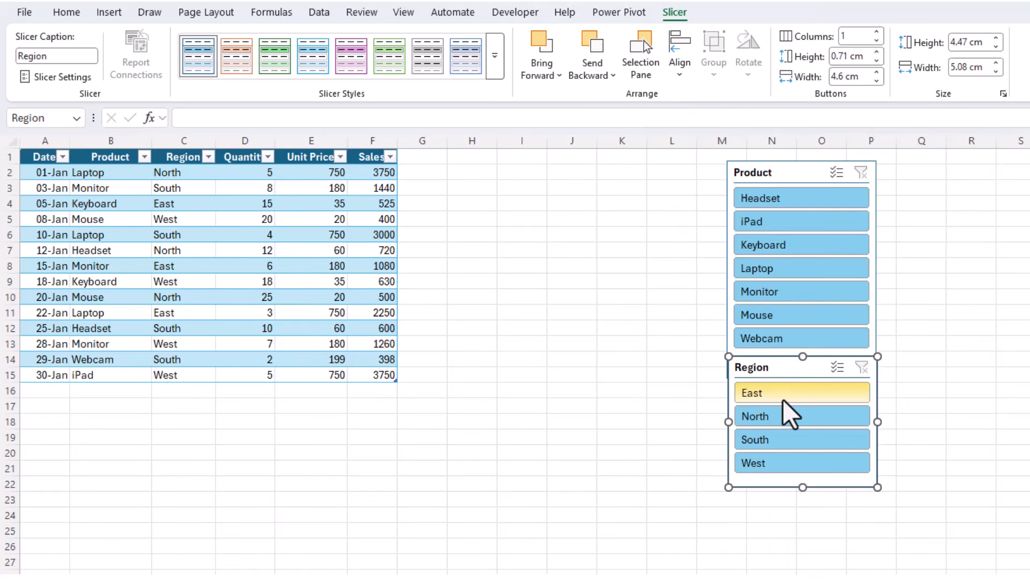
Filter the table by East, North, South and West one after another with the Region slicer, ending on West
click(765, 394)
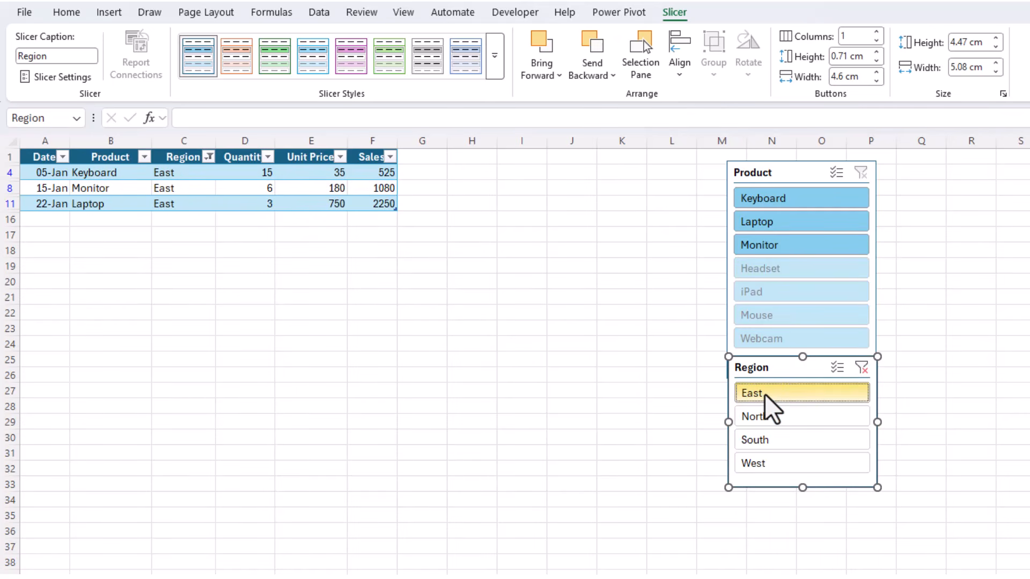
click(769, 414)
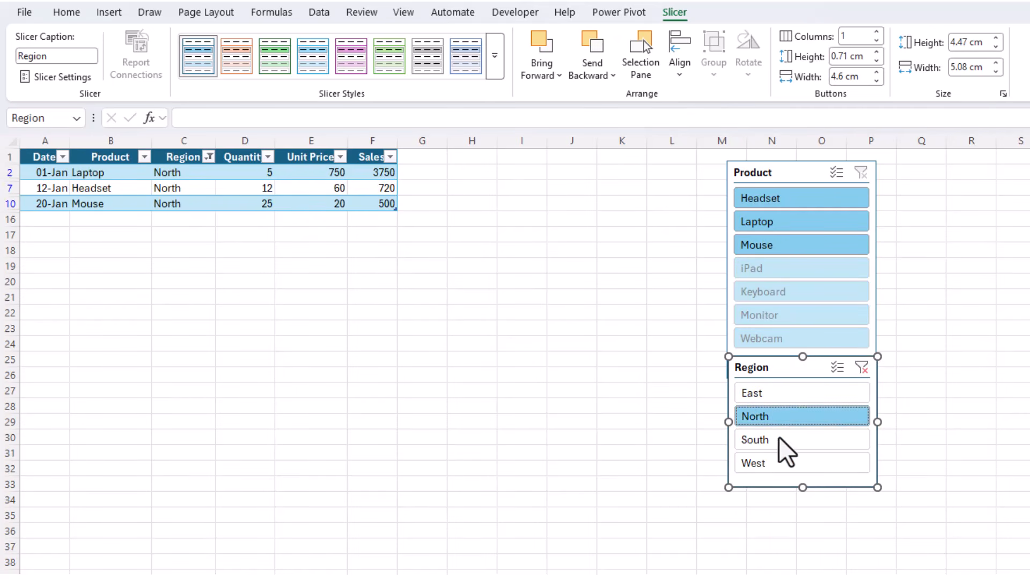
click(781, 439)
click(792, 465)
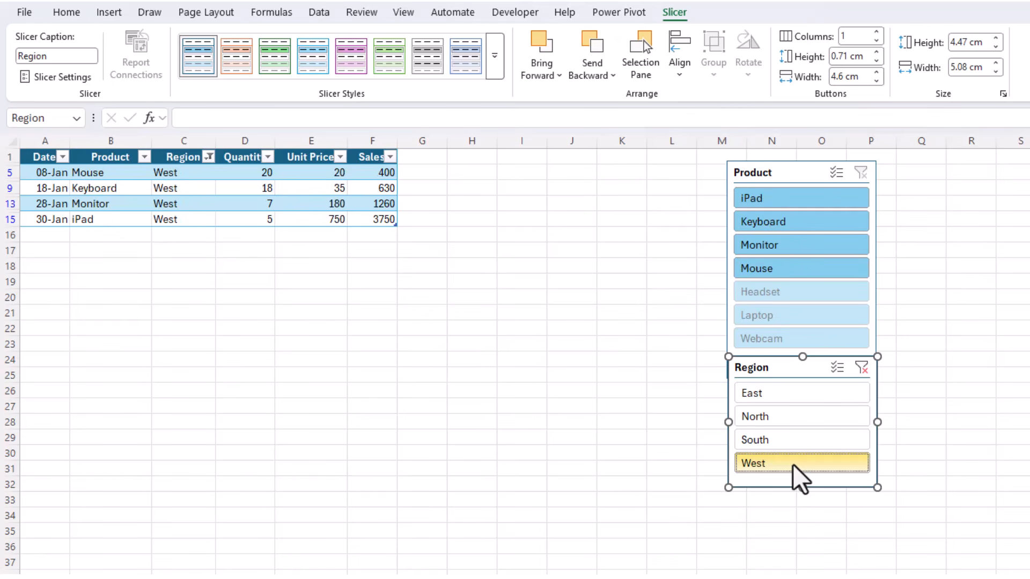